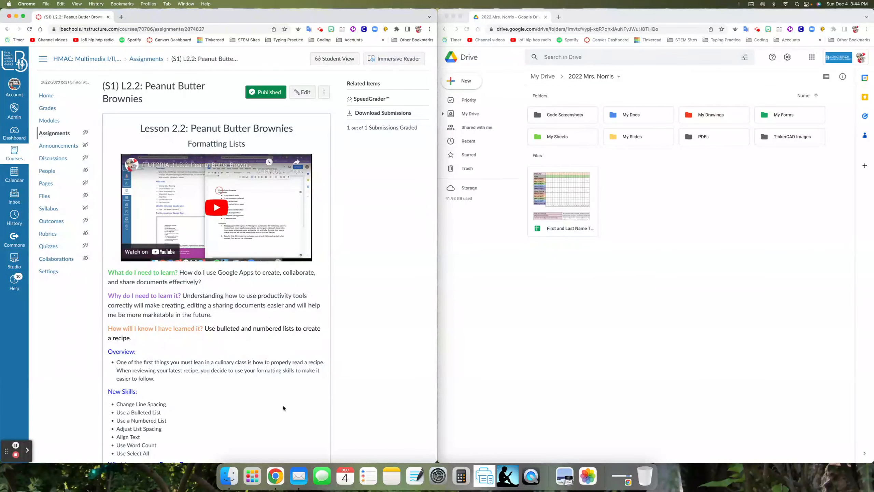
Step: Review the Lesson 2.2 assignment page: new skills, document naming rule, recipe text to copy and submission instructions
scroll(283, 405, down, 5)
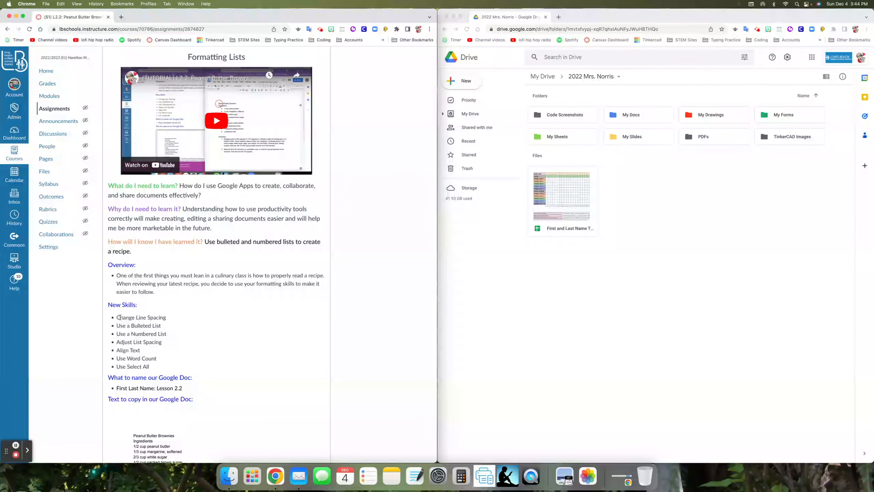
drag(108, 305, 221, 372)
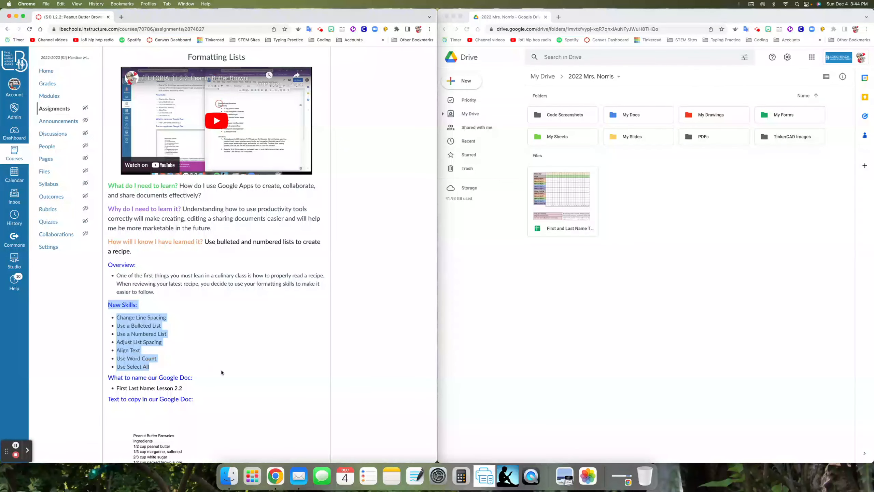
click(221, 372)
scroll(221, 372, down, 1)
scroll(221, 372, down, 2)
drag(108, 325, 182, 336)
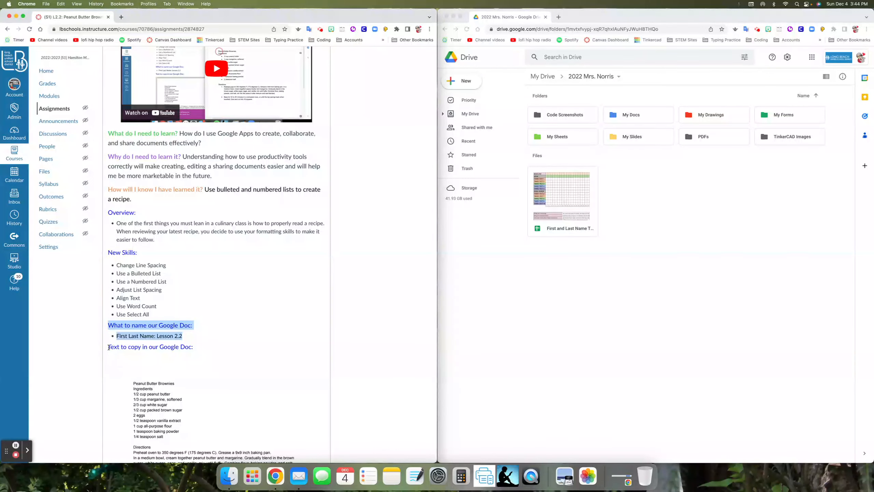
scroll(168, 380, down, 3)
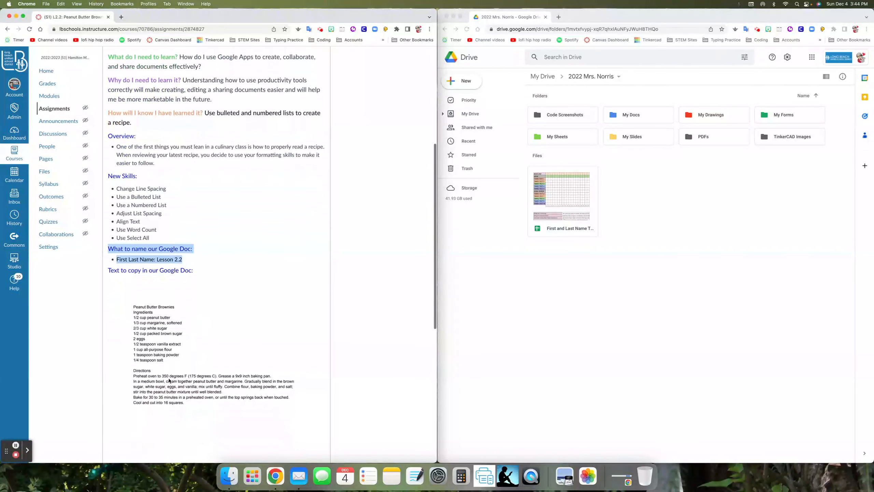
scroll(169, 381, down, 4)
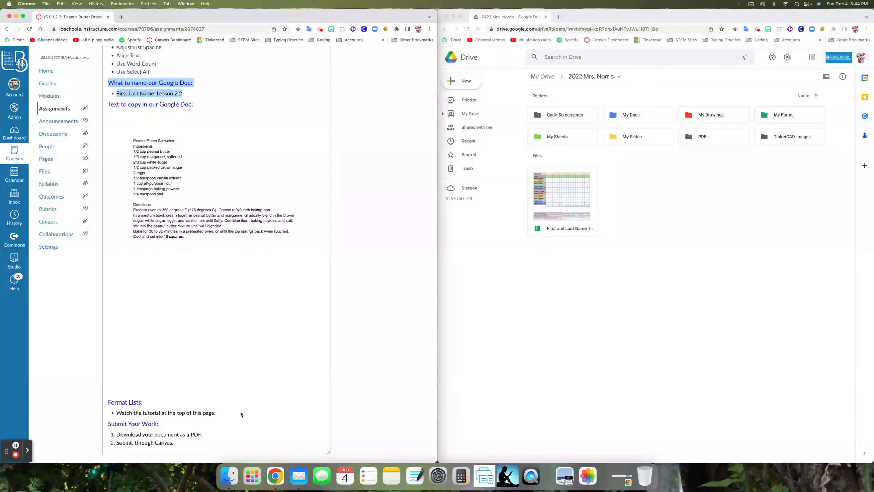
click(539, 305)
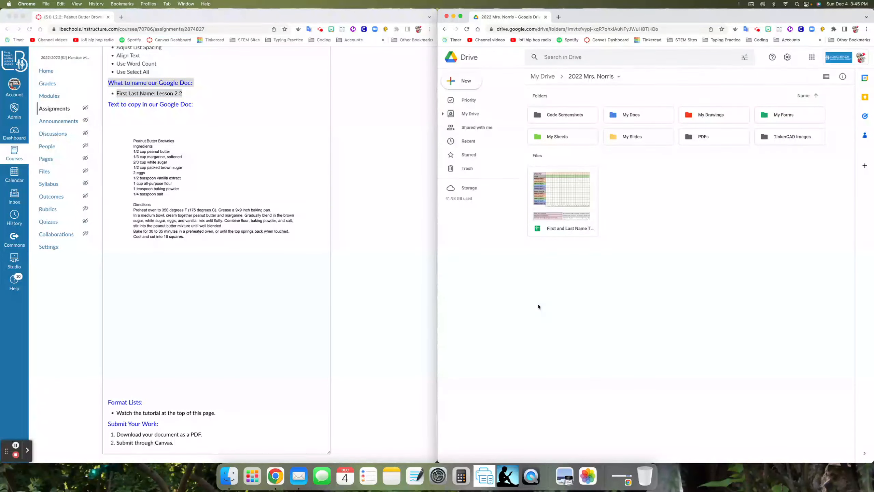
scroll(377, 277, up, 10)
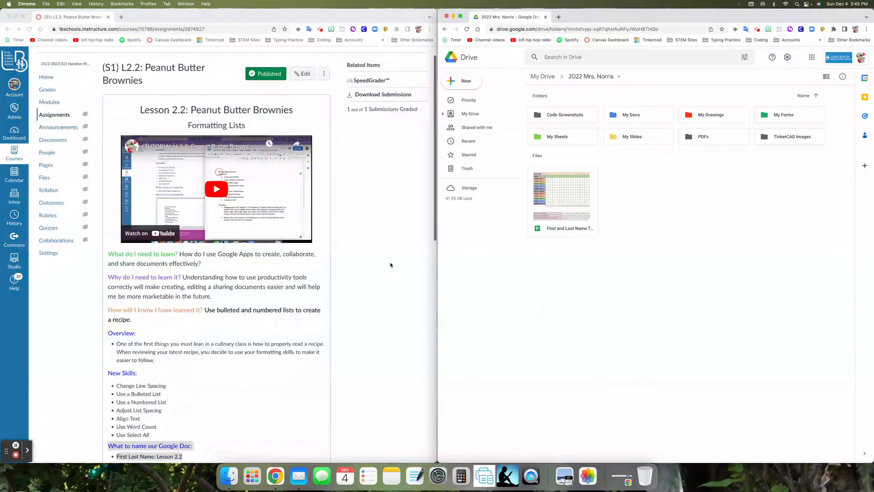
scroll(390, 264, down, 5)
scroll(389, 263, down, 3)
Step: Open the My Docs folder in Drive and create a blank Google Docs document in it
double_click(630, 114)
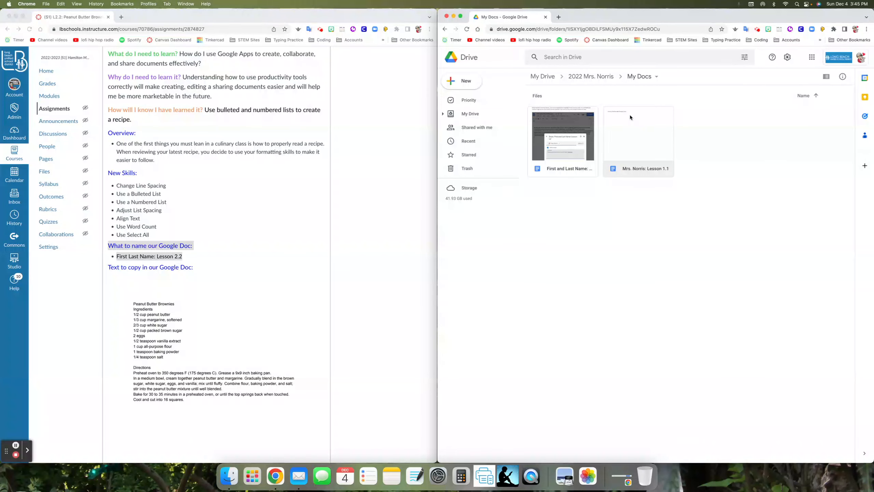
right_click(710, 137)
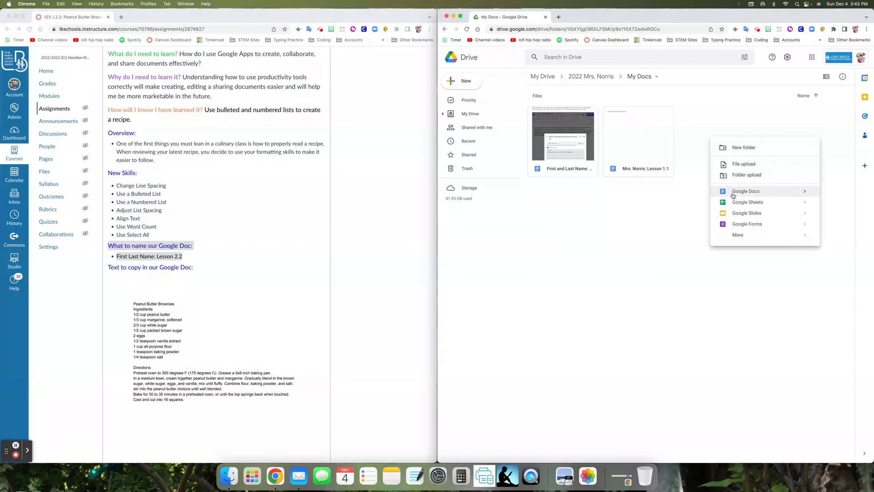
click(696, 138)
click(464, 86)
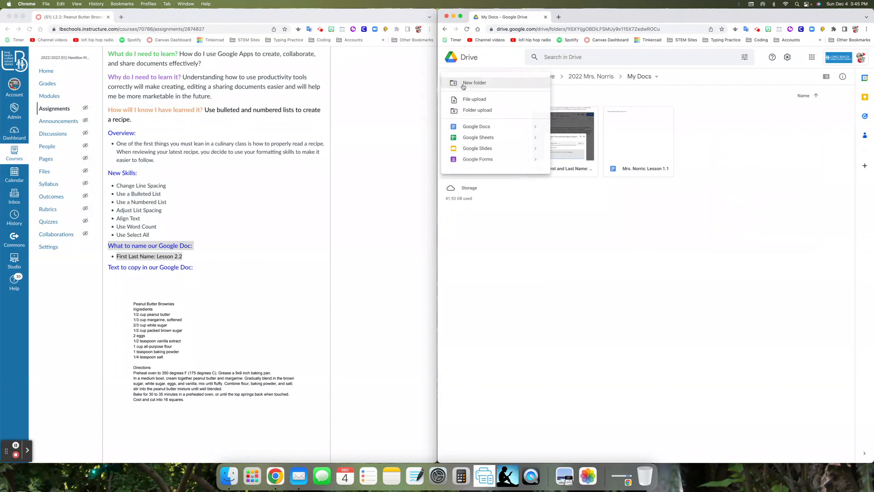
click(486, 128)
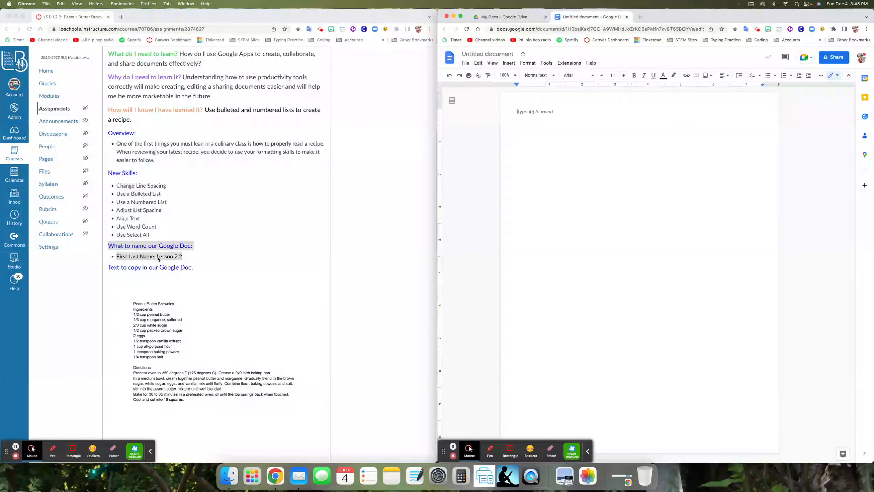
Step: Name the untitled document "First Last: Lesson 2.2"
click(499, 56)
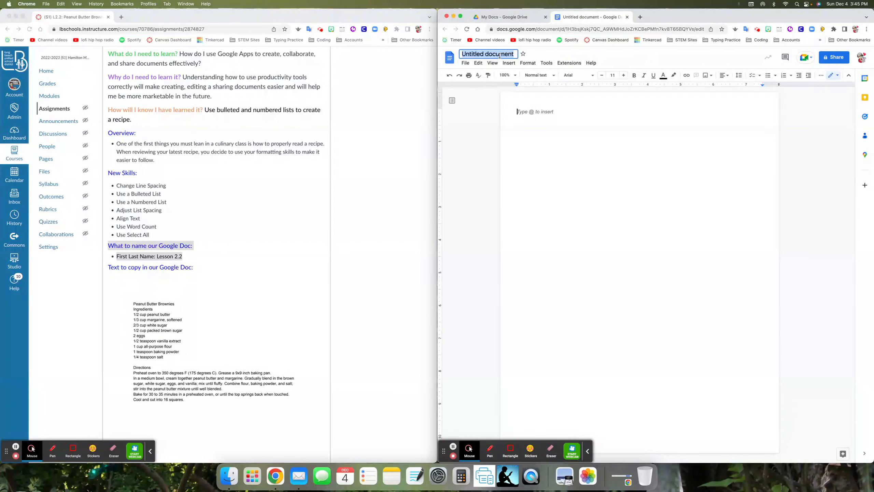
text(First)
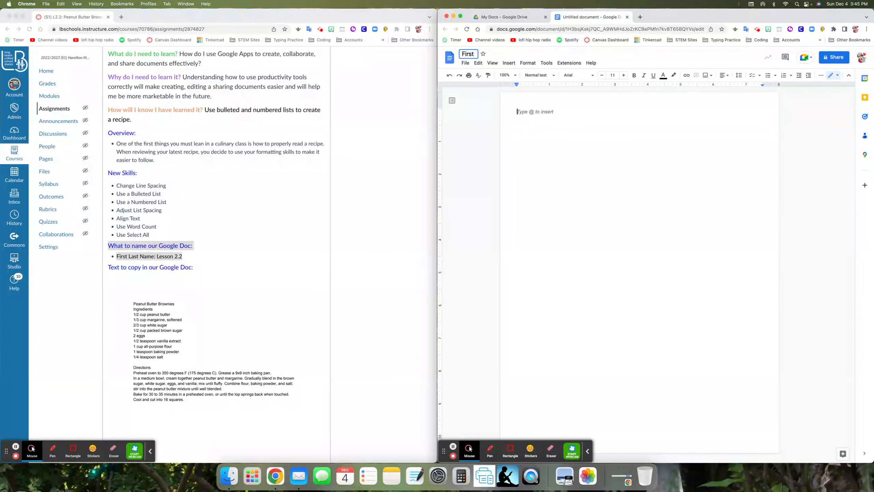
text( Last: Lesson 2.2)
key(Return)
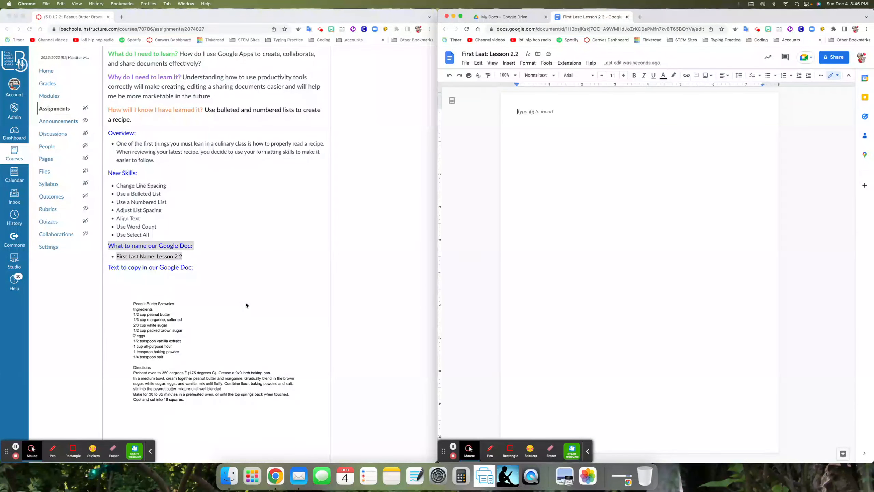
Step: Start the recipe with separate lines for "Peanut Butter Brownies", "Ingredients" and "1/2 cup peanut butter", following the assignment text
scroll(245, 305, down, 2)
scroll(245, 305, down, 1)
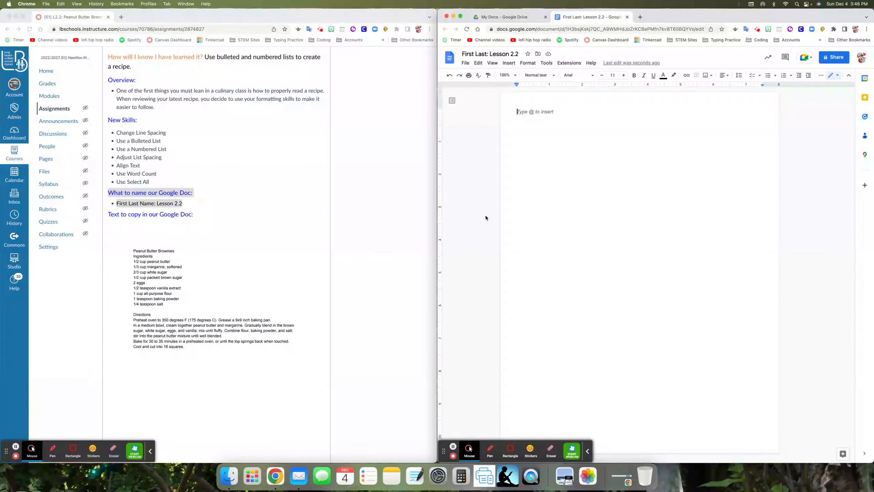
text(Peanut Butter Brownines)
key(Return)
text(Ingredients)
key(Return)
text(1/2)
text(cup pe)
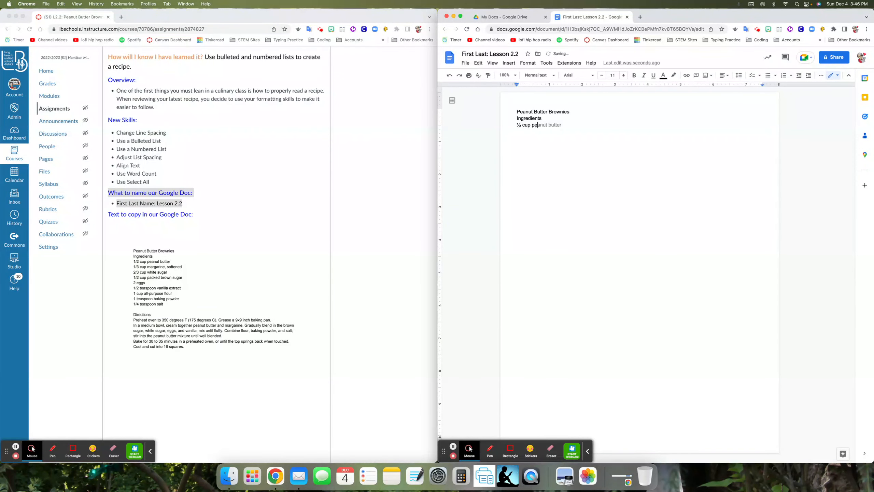
text(anut)
key(Tab)
click(453, 447)
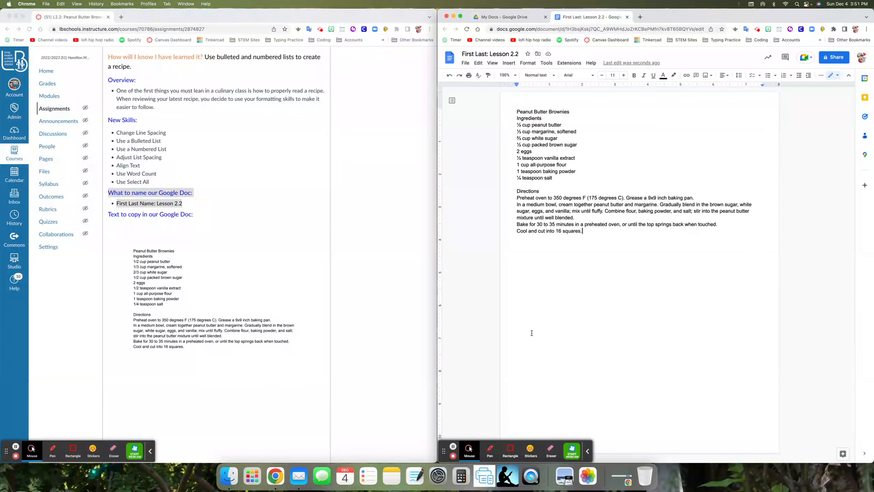
Step: Check the line breaks after the ingredients and in the last two lines of the directions
click(564, 125)
click(568, 138)
click(587, 145)
triple_click(521, 225)
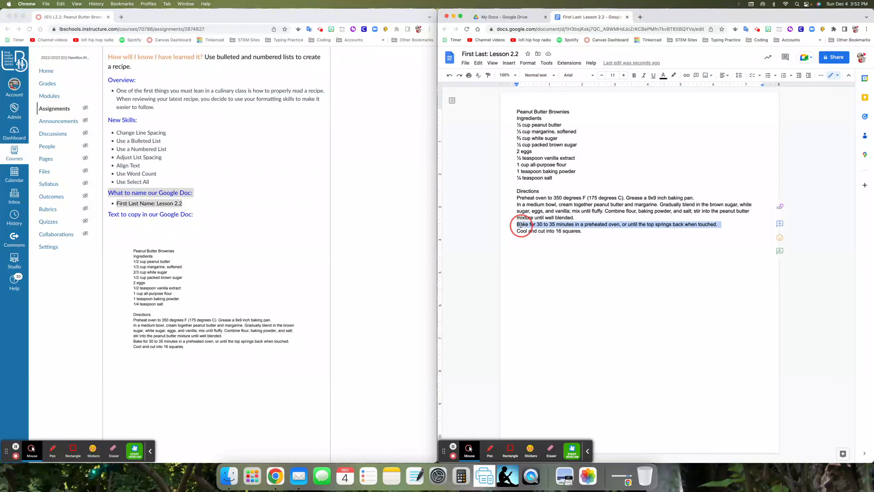
click(517, 231)
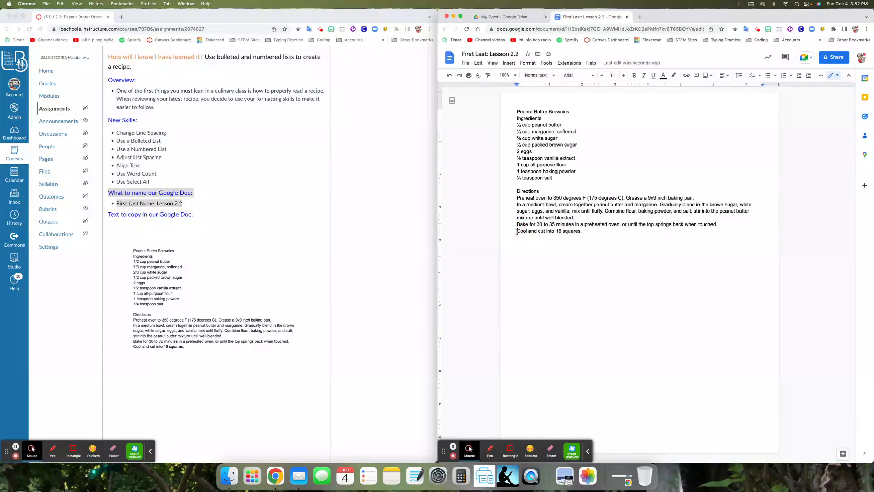
click(519, 232)
click(519, 232)
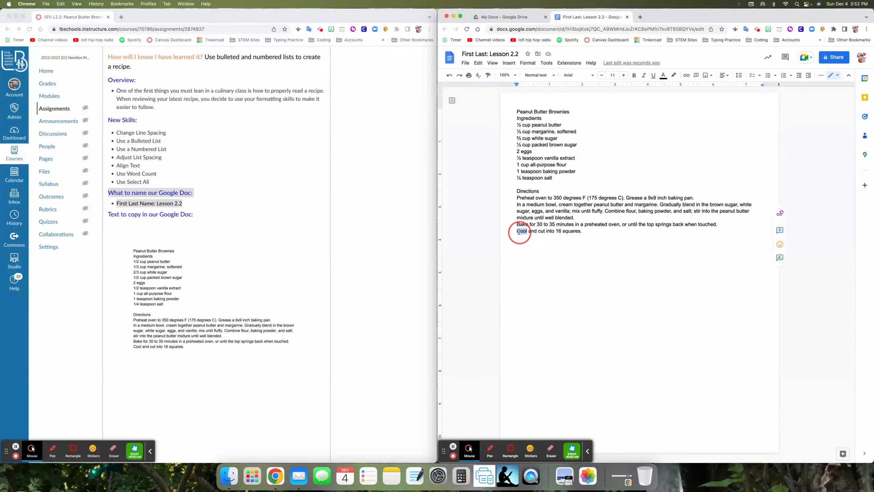
click(518, 232)
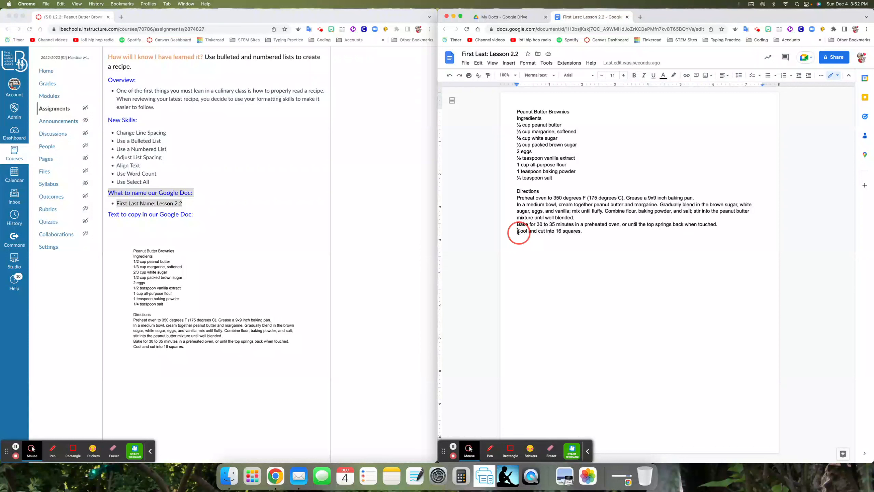
double_click(536, 231)
double_click(587, 235)
Step: Insert a blank line above "Cool and cut into 16 squares." and remove it again
click(516, 232)
key(Return)
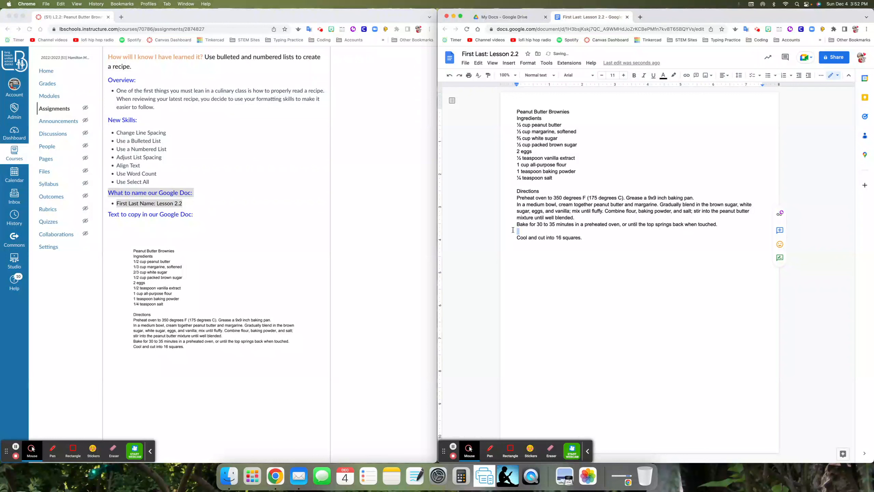
key(BackSpace)
drag(513, 231, 582, 232)
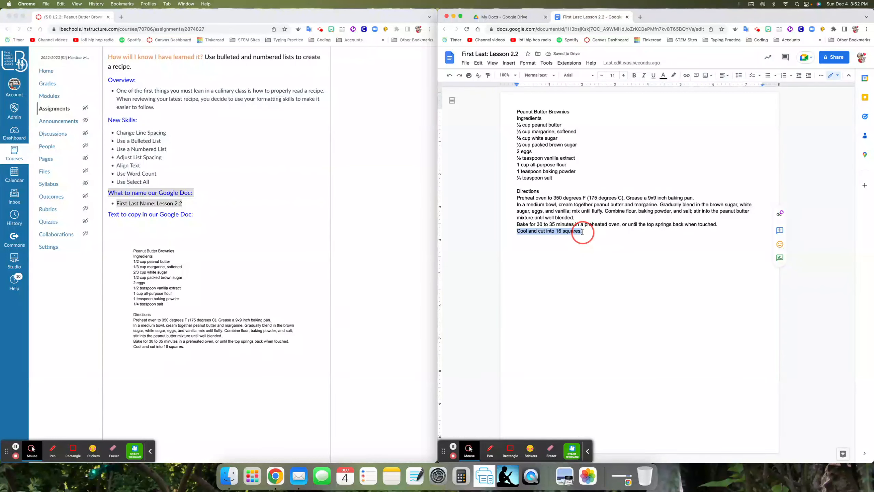
click(617, 256)
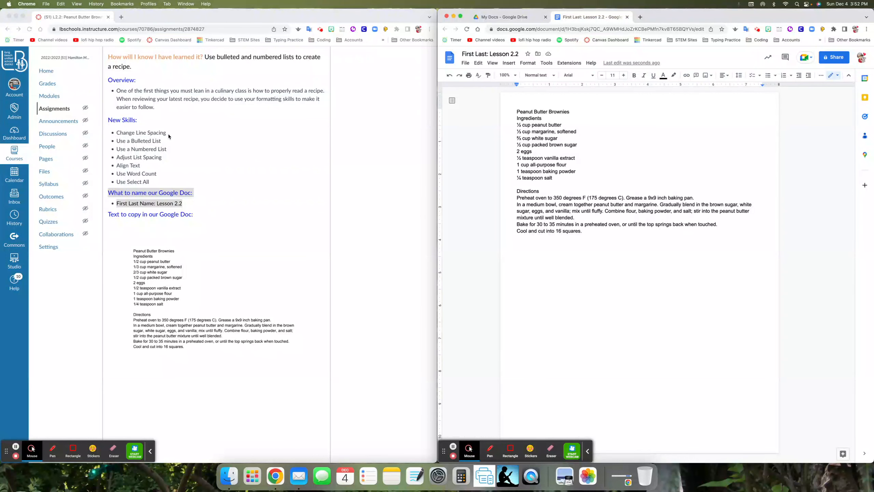
Step: Try a line spacing of 1.5 on the whole recipe and undo it
click(583, 232)
drag(583, 231, 512, 110)
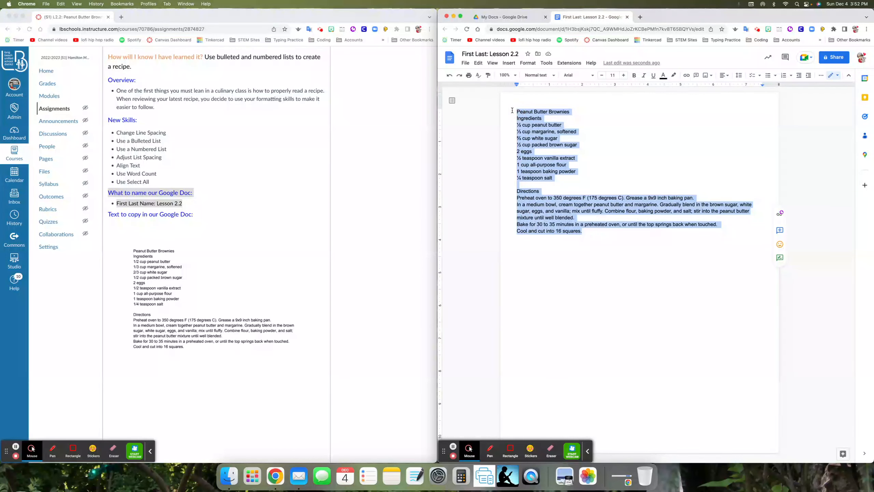
click(511, 111)
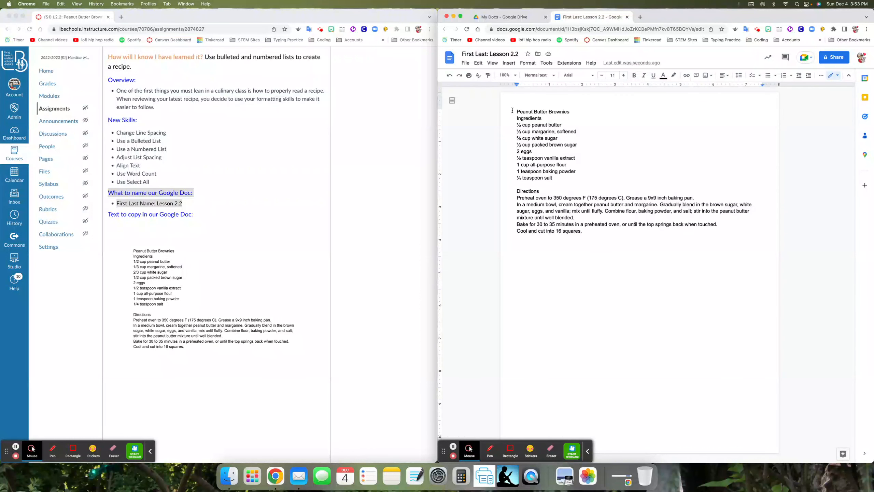
key(super+a)
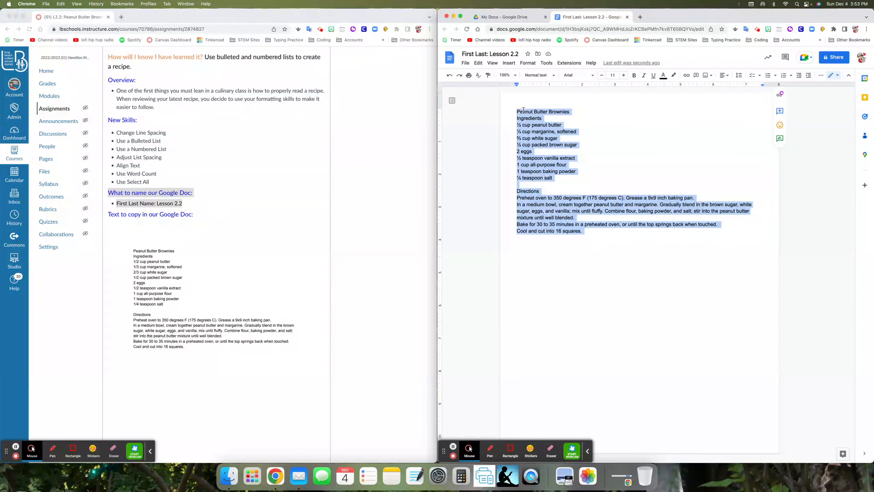
click(739, 76)
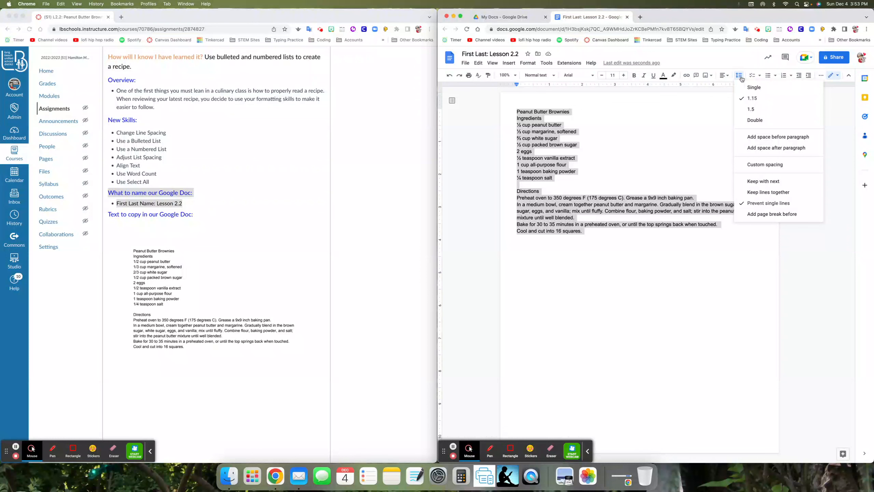
click(758, 110)
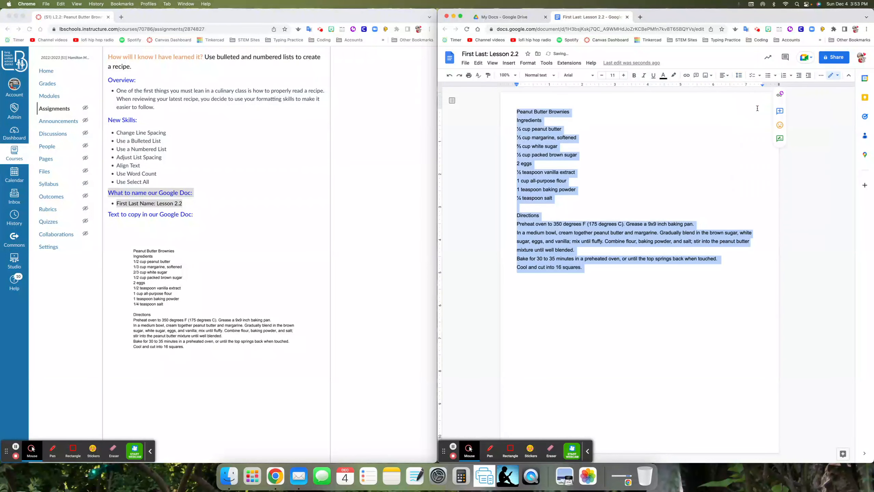
key(super+z)
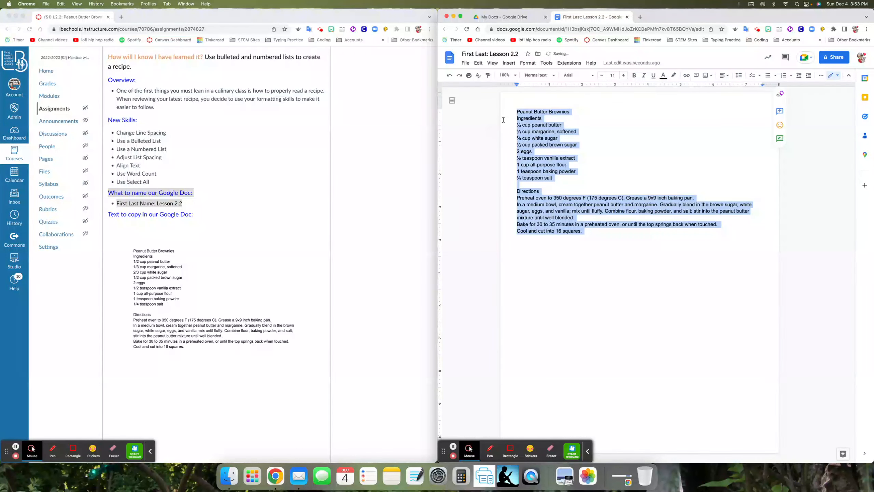
click(503, 119)
click(516, 111)
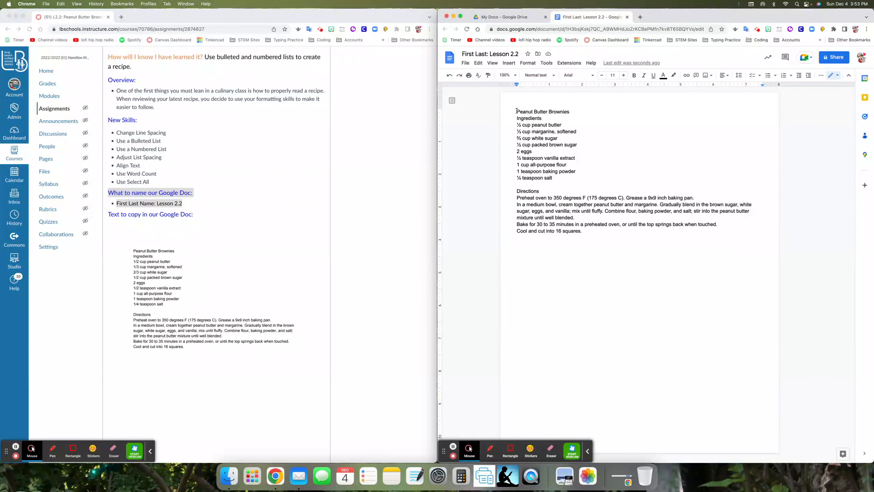
Step: Set the line spacing of the entire recipe text to 1.5
key(super+a)
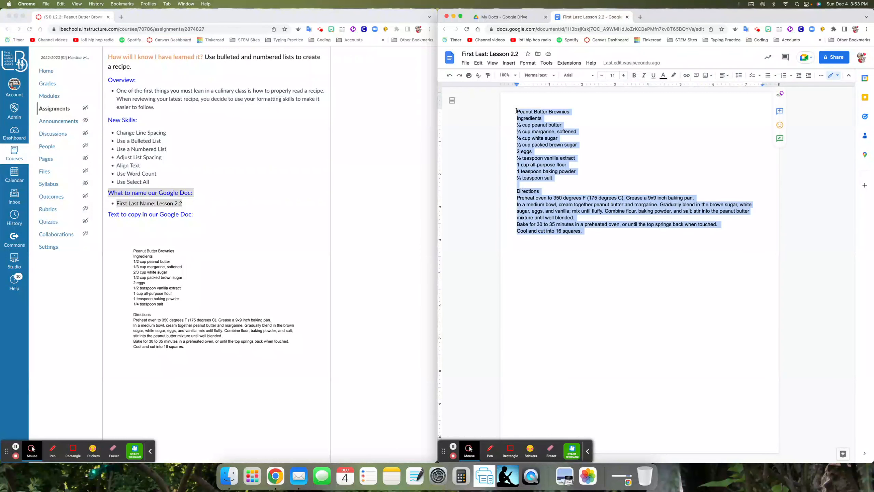
click(516, 111)
drag(517, 111, 607, 240)
click(739, 76)
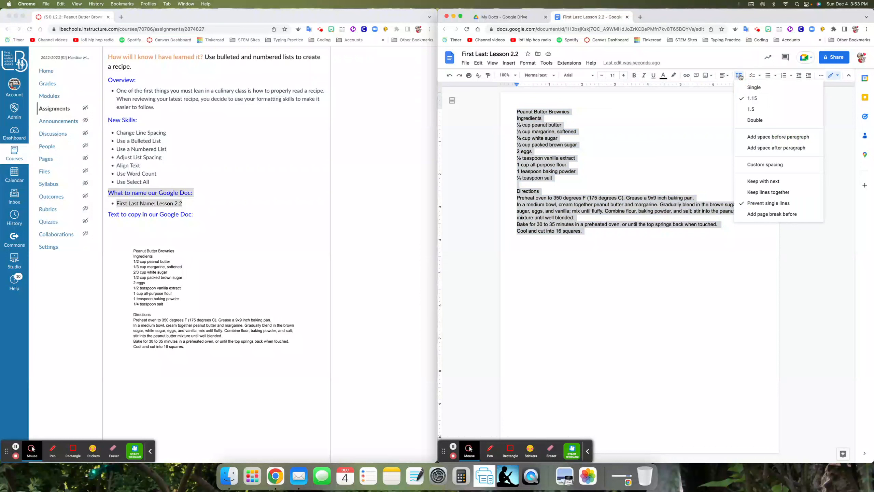
click(751, 109)
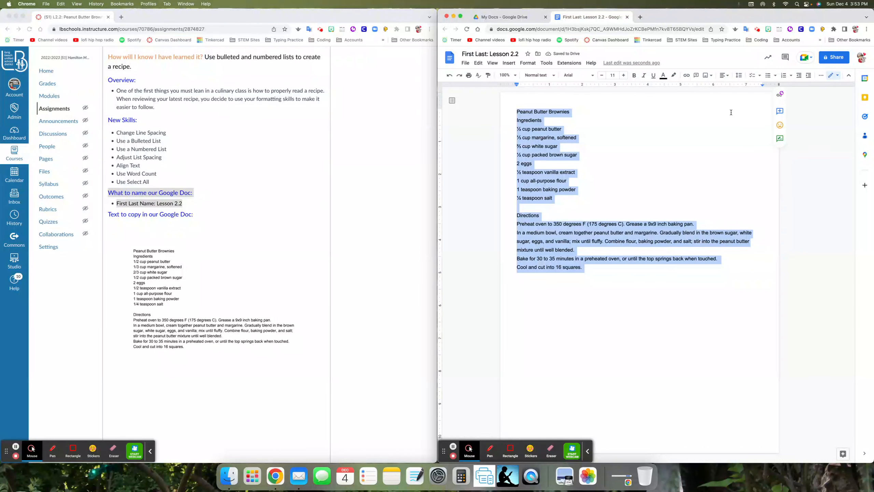
click(561, 198)
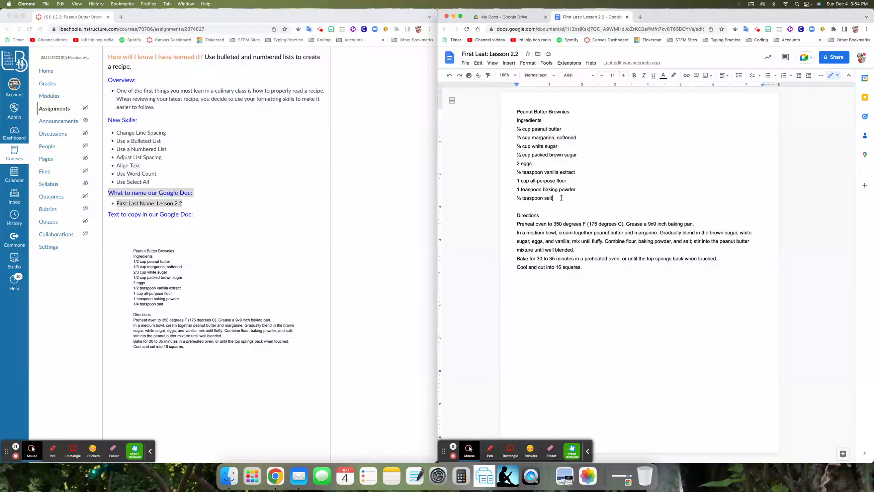
Step: Try a bulleted list on the ingredient lines from peanut butter to salt and remove the bullets again
mouse_move(562, 197)
mouse_down()
mouse_move(515, 188)
mouse_move(516, 129)
mouse_move(537, 147)
mouse_move(555, 196)
mouse_up()
click(516, 129)
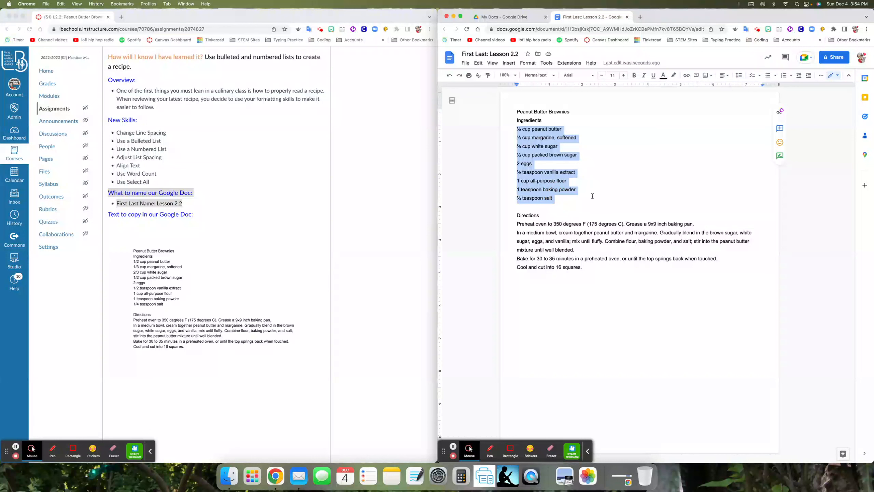
click(769, 77)
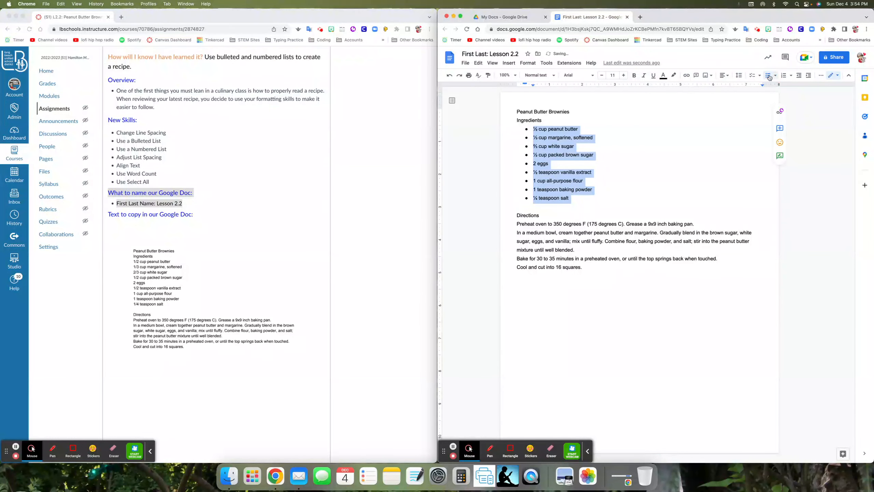
click(769, 77)
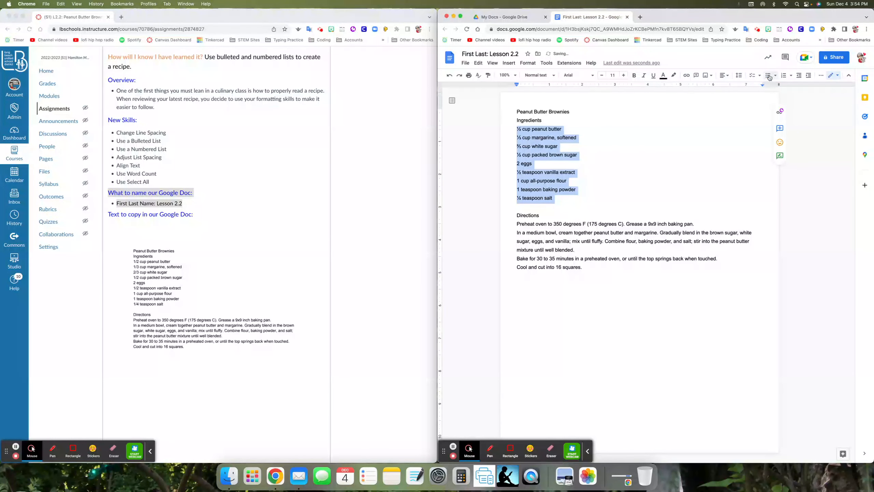
Step: Format the ingredient lines from peanut butter to salt as a bulleted list
click(559, 199)
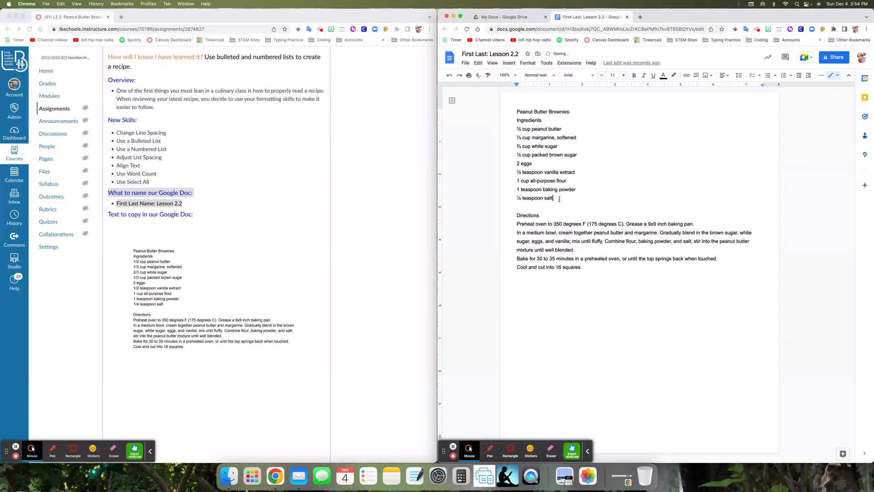
click(514, 128)
drag(514, 128, 552, 197)
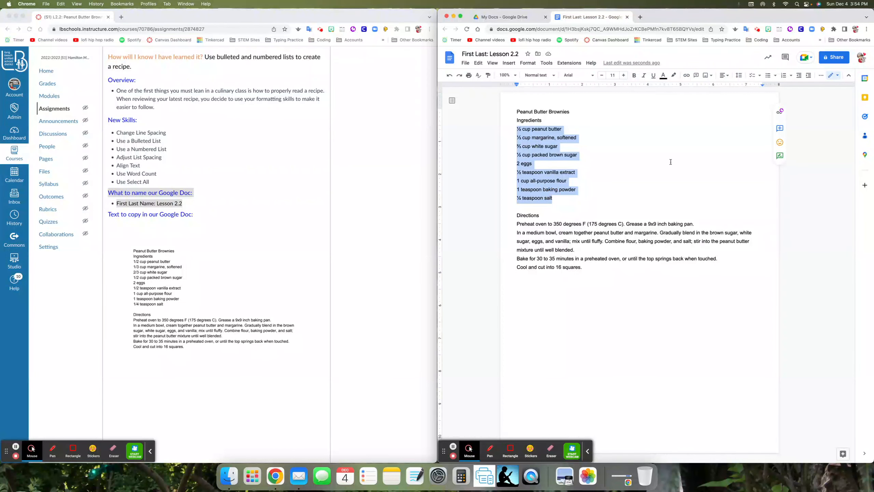
click(768, 76)
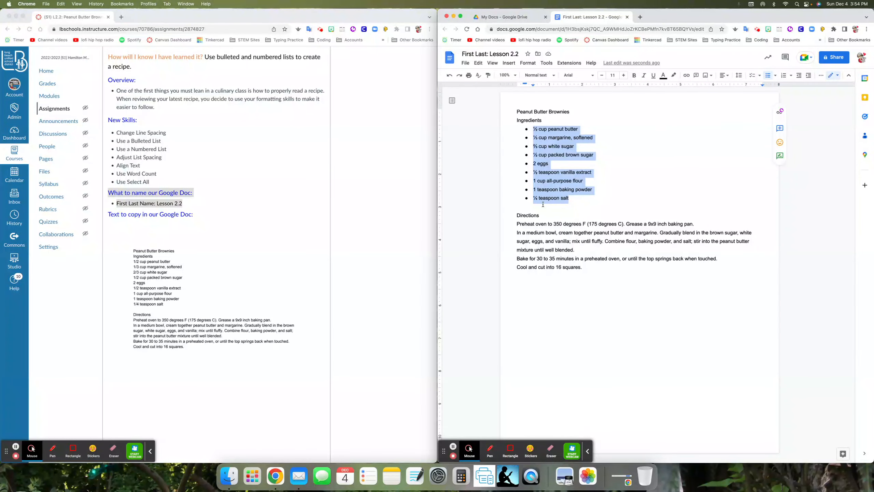
Step: Format the lines below the Directions heading as a numbered list
click(530, 224)
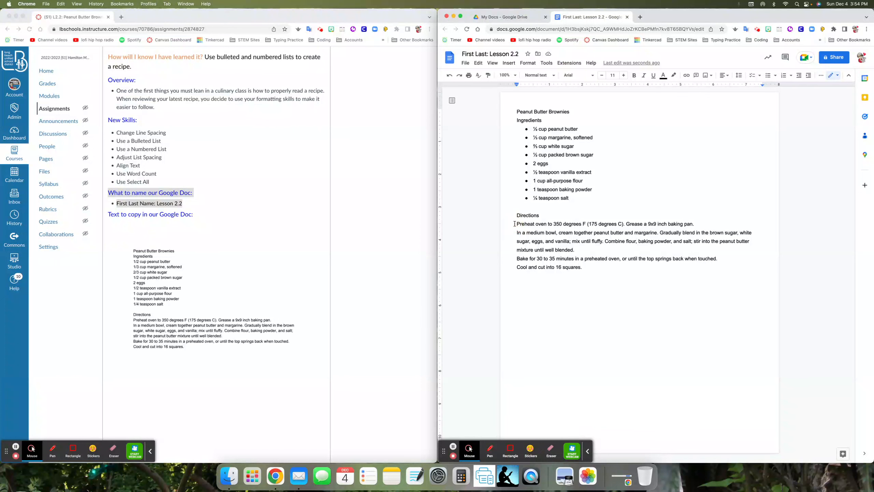
drag(515, 223, 584, 268)
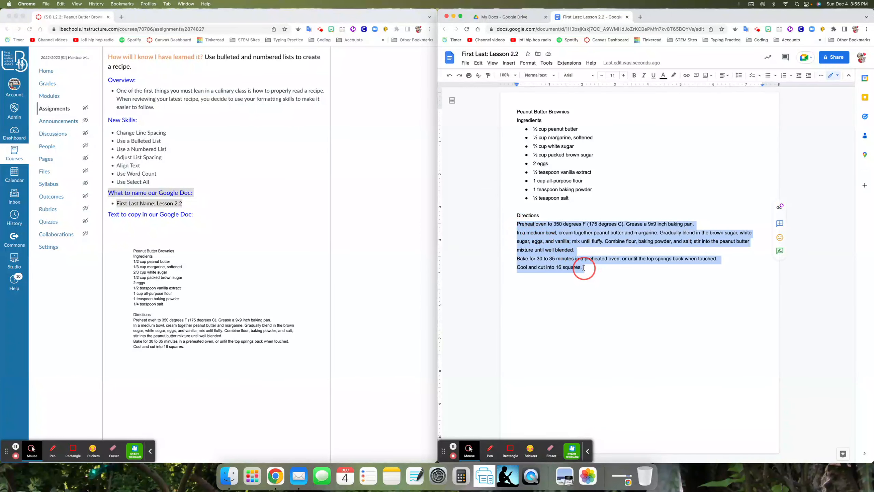
click(517, 224)
drag(517, 223, 583, 268)
click(784, 78)
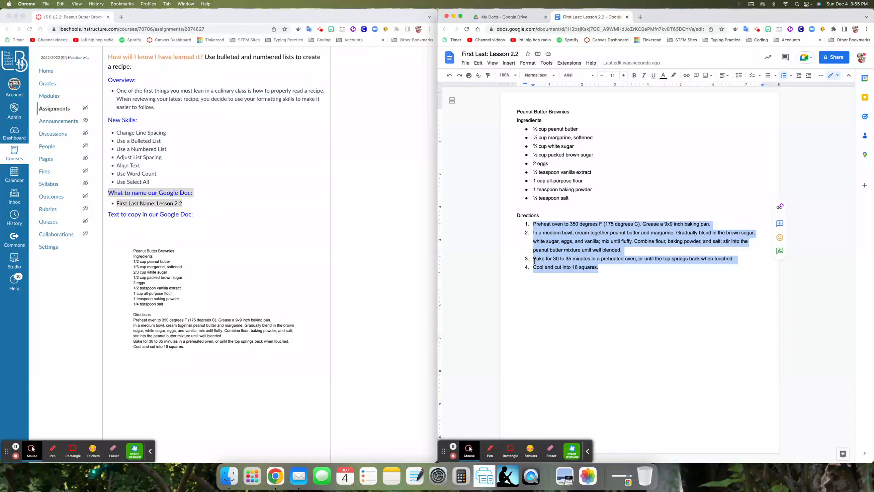
Step: Try splitting direction 2 into a separate numbered item before "Combine flour" and join the text back together
click(640, 241)
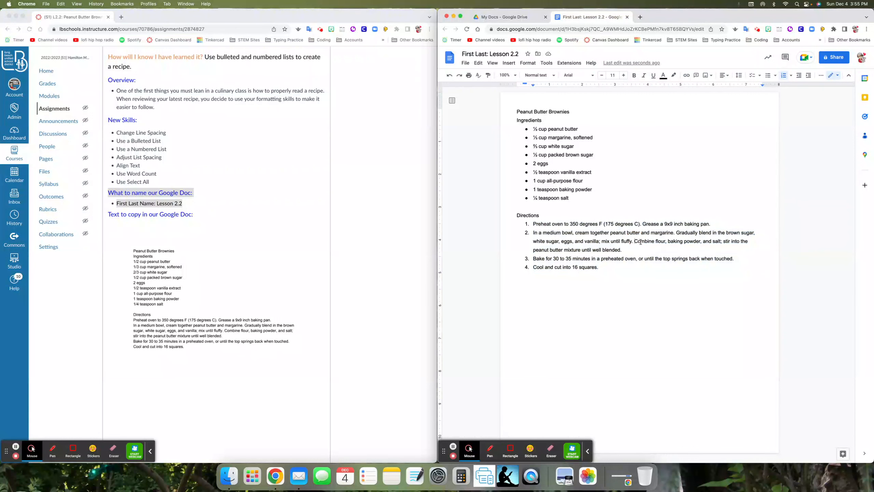
key(Return)
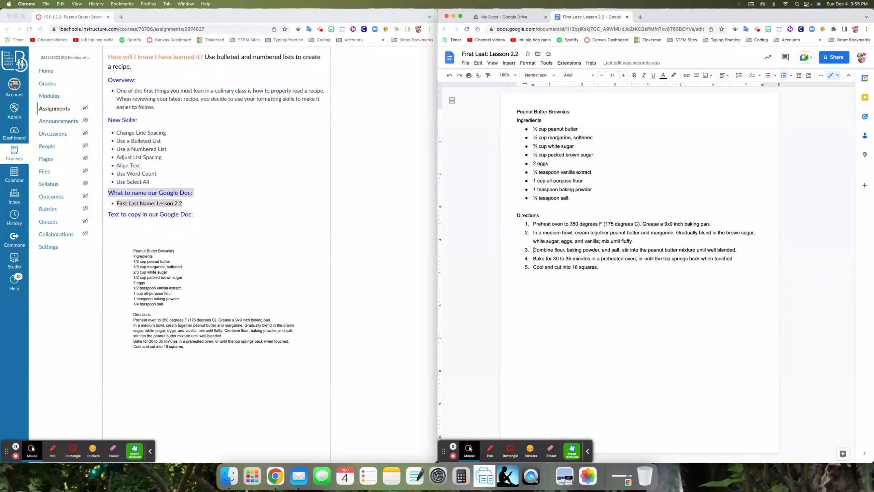
key(BackSpace)
key(BackSpace)
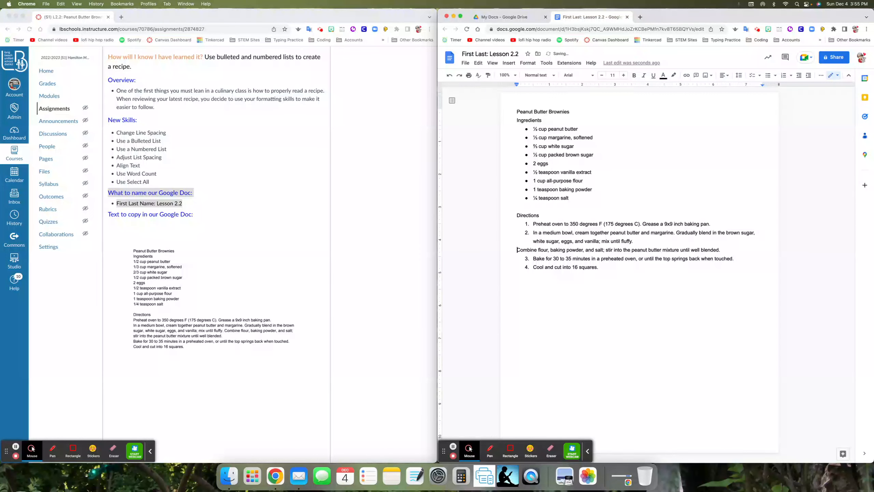
key(BackSpace)
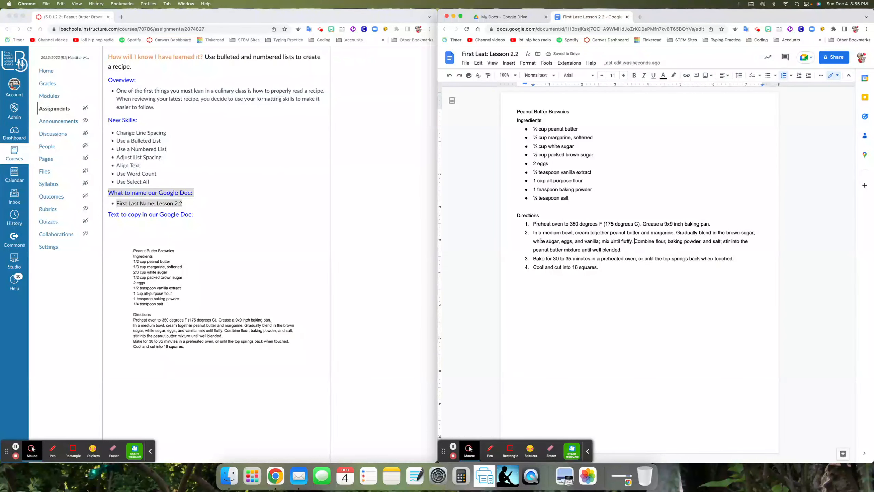
key(Return)
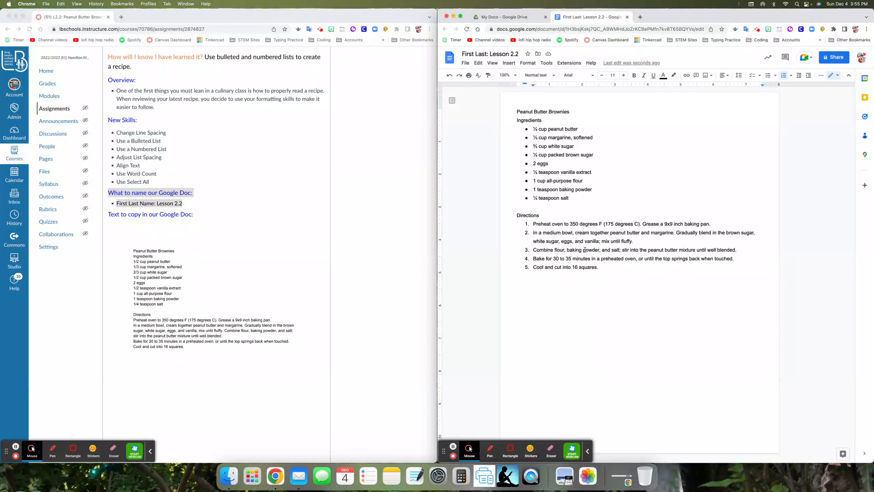
key(BackSpace)
key(BackSpace)
key(BackSpace)
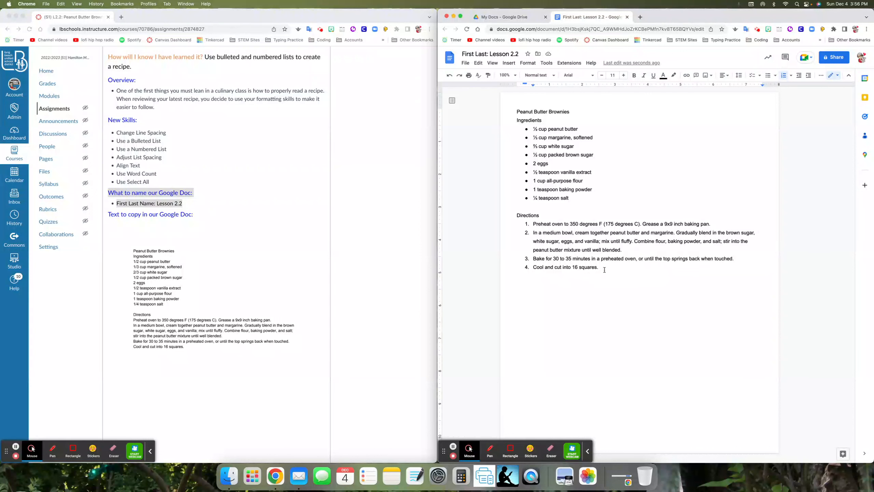
Step: Try adding space after the list items in the numbered directions and undo it
drag(604, 270, 529, 227)
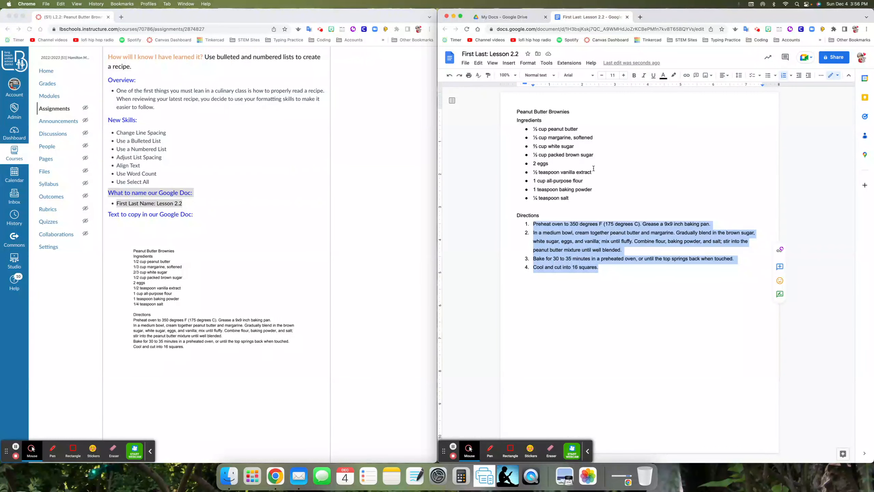
click(741, 76)
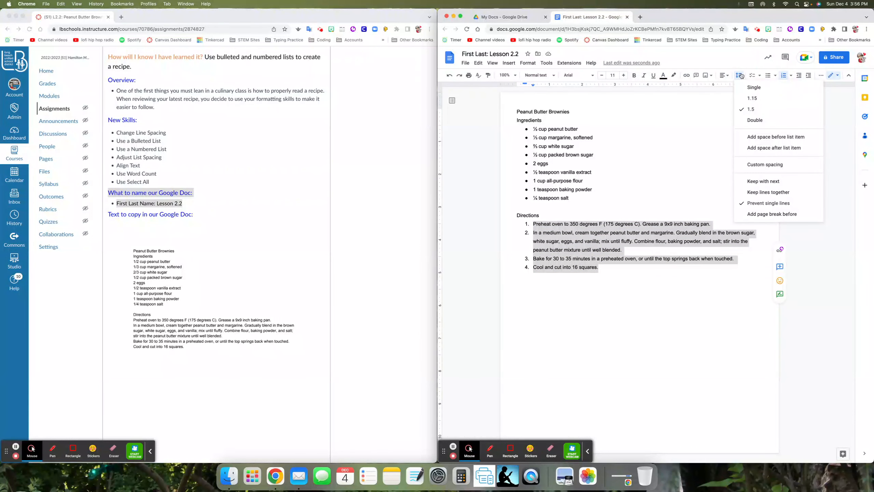
click(774, 148)
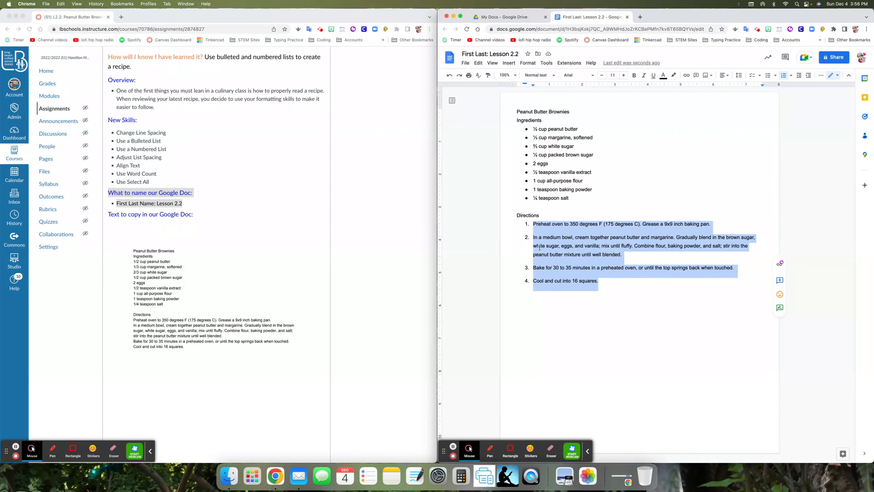
key(super+z)
Step: Add space after each list item in the numbered directions
click(609, 272)
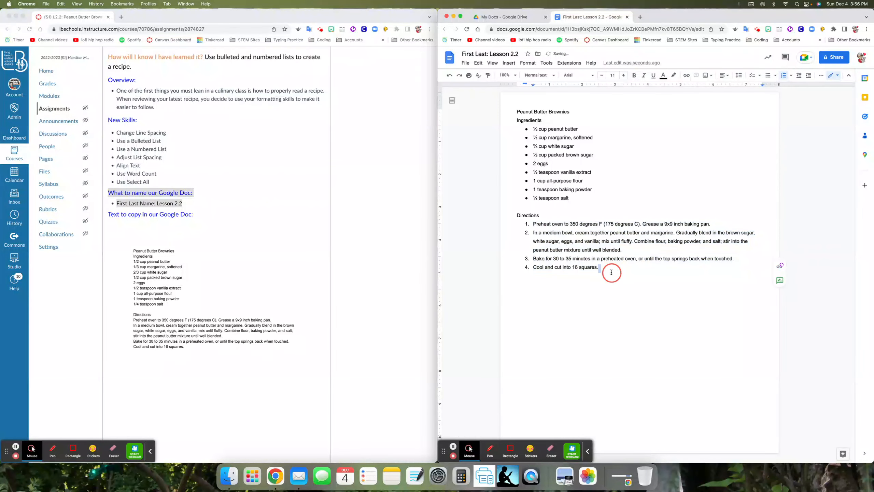
click(605, 268)
drag(600, 268, 533, 225)
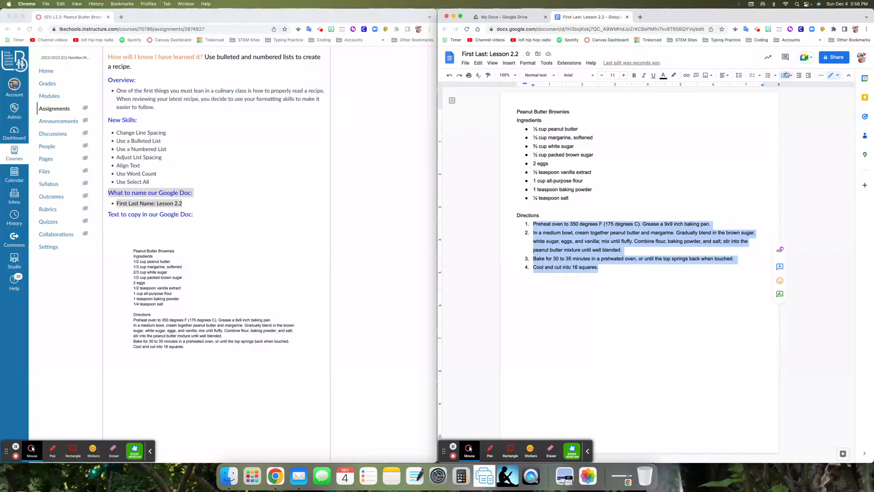
click(739, 76)
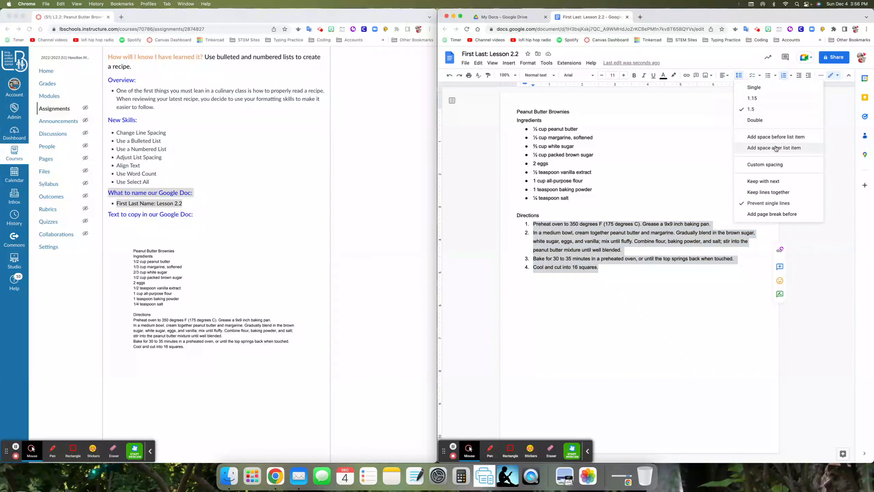
click(803, 148)
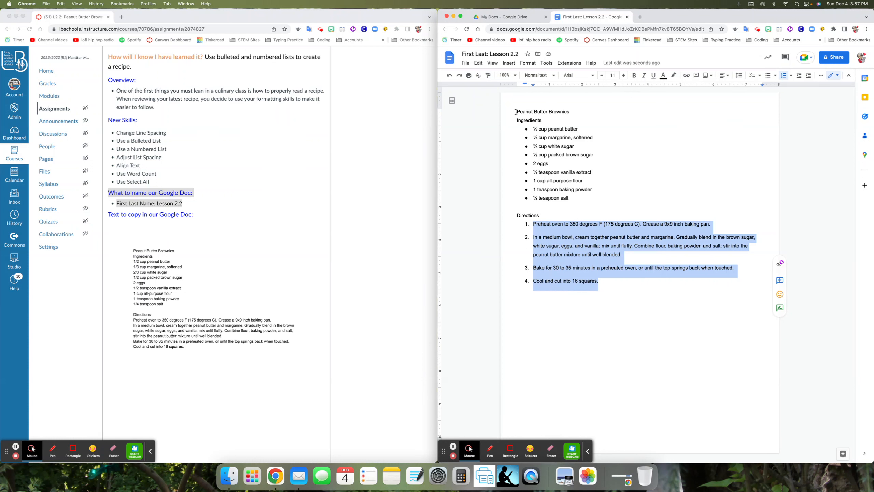
Step: Center the title "Peanut Butter Brownies"
drag(516, 112, 569, 112)
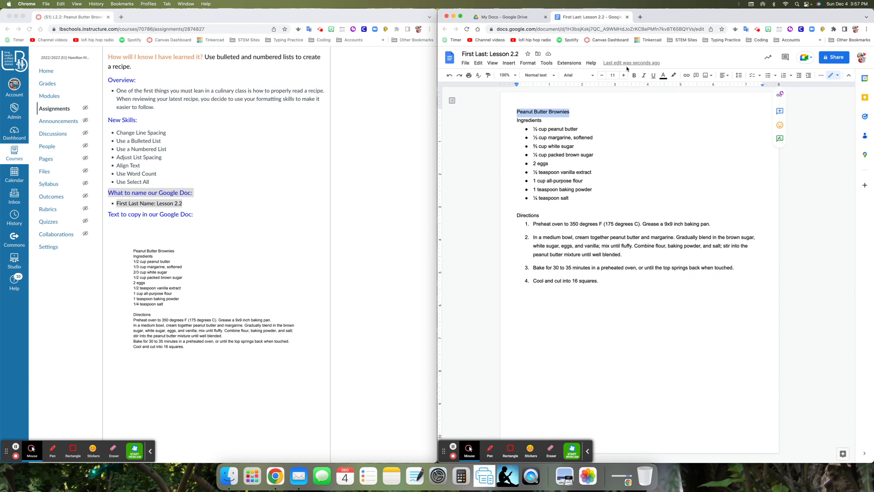
click(726, 75)
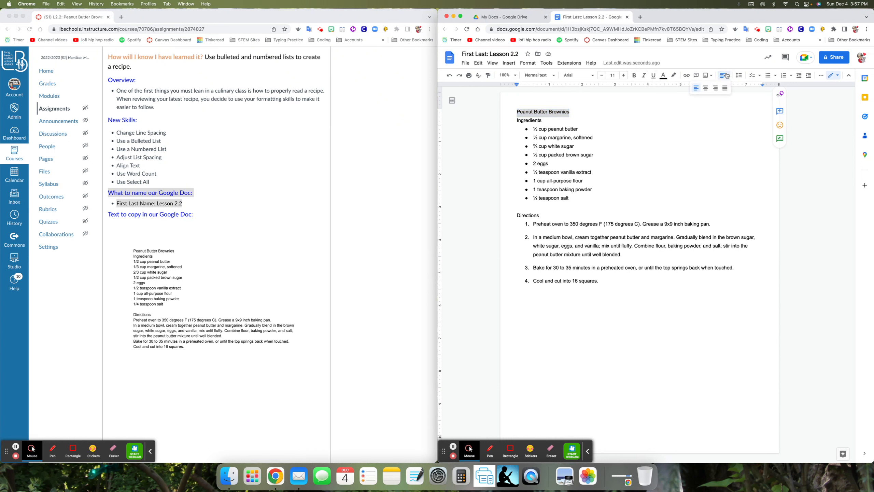
click(705, 88)
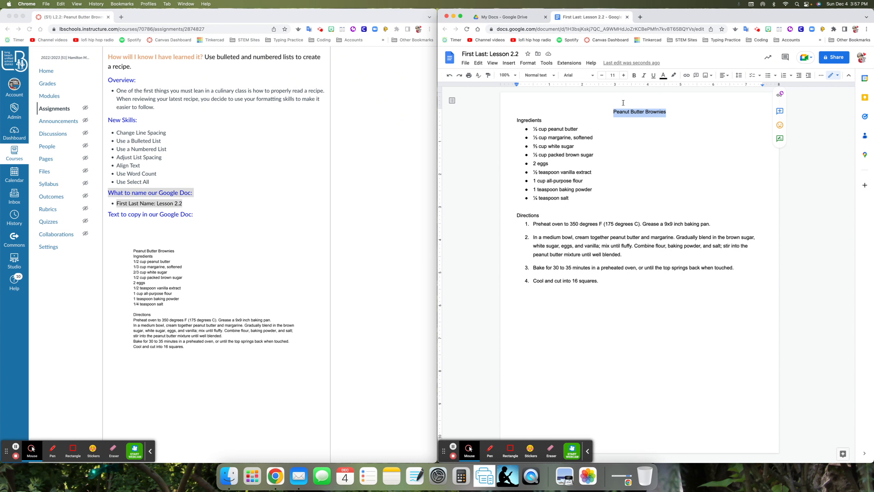
Step: Set the title "Peanut Butter Brownies" to font size 18 and make it bold
click(613, 75)
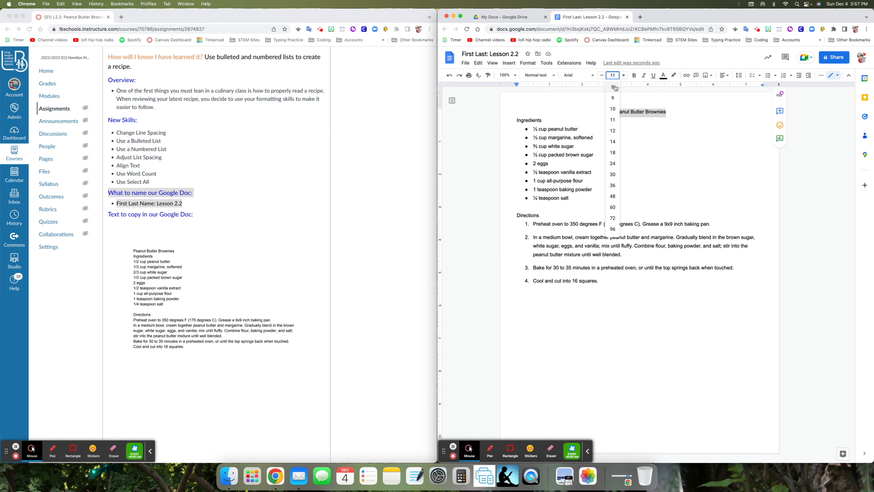
click(612, 152)
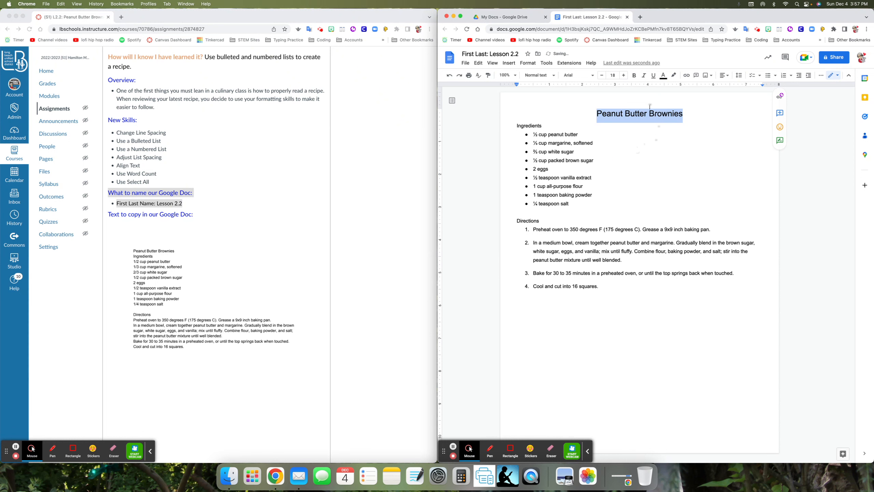
click(634, 75)
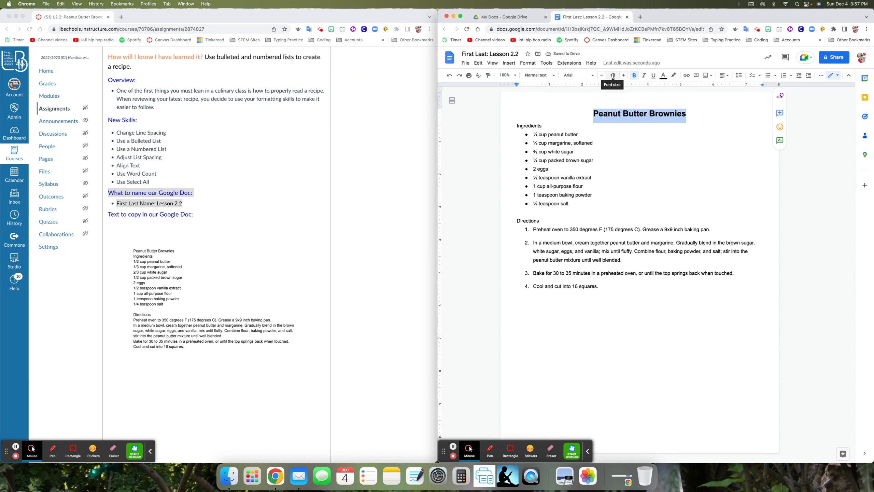
click(724, 75)
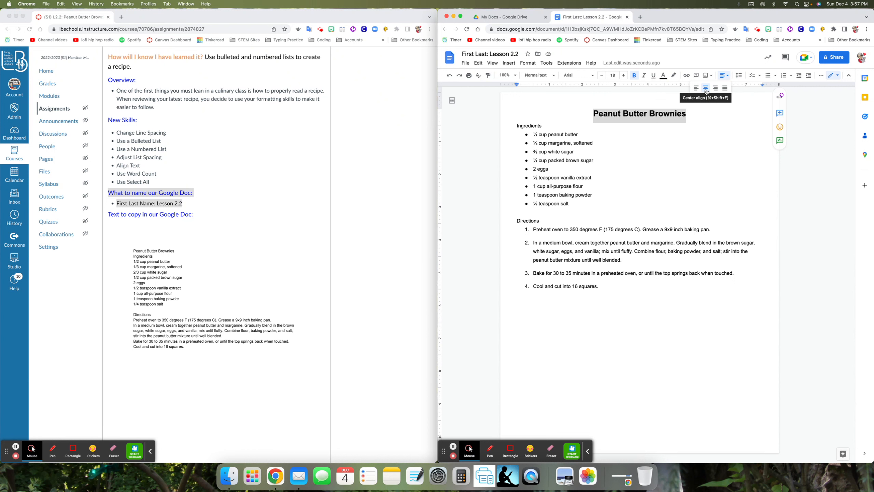
click(594, 114)
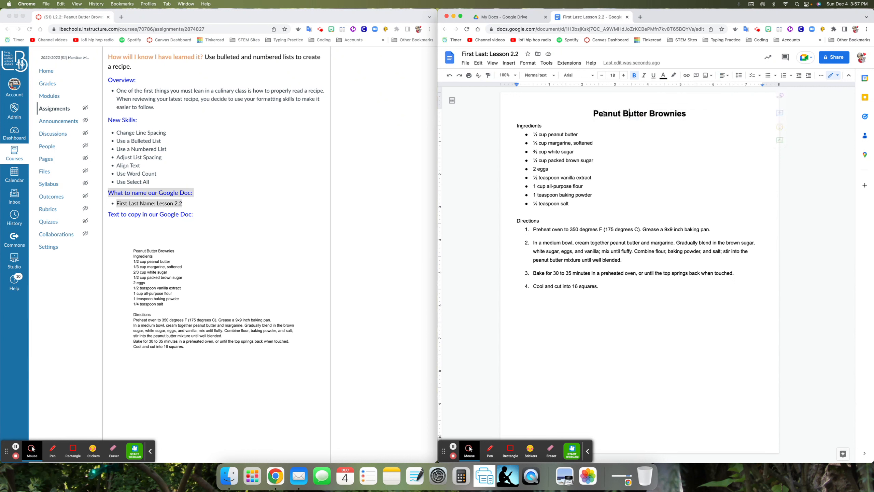
drag(594, 114, 689, 115)
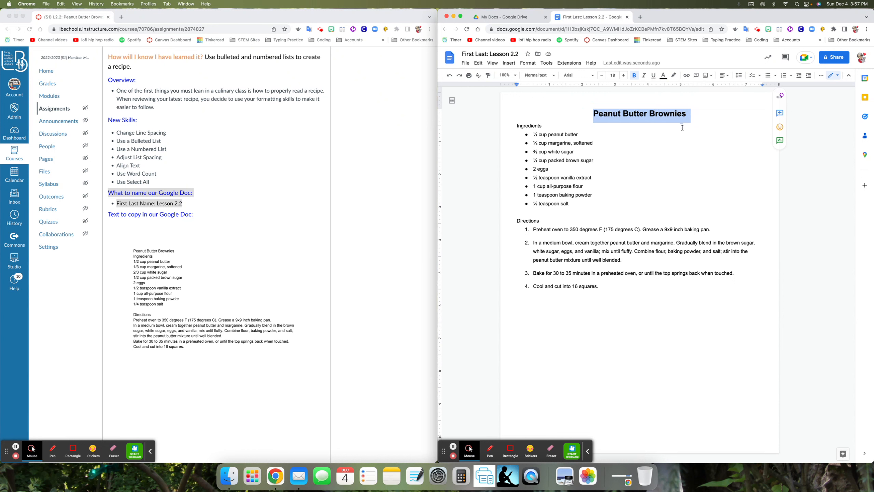
click(670, 144)
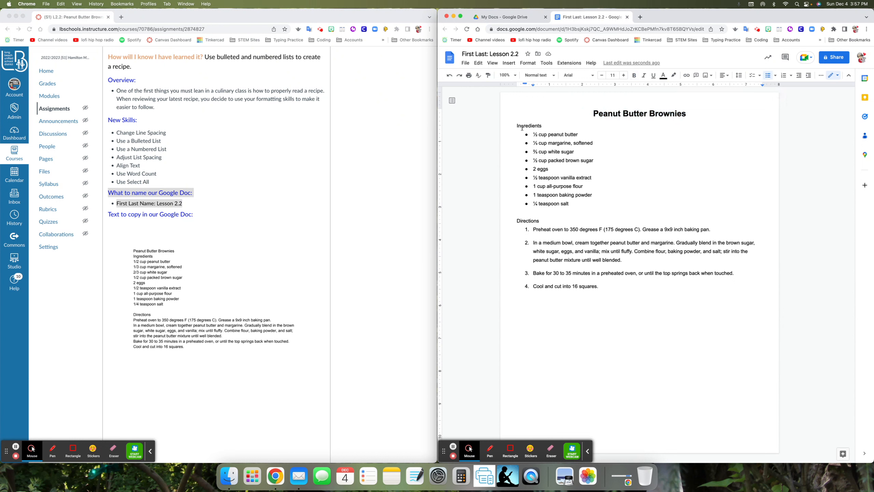
Step: Make the "Ingredients" and "Directions" headings bold
drag(515, 125, 543, 128)
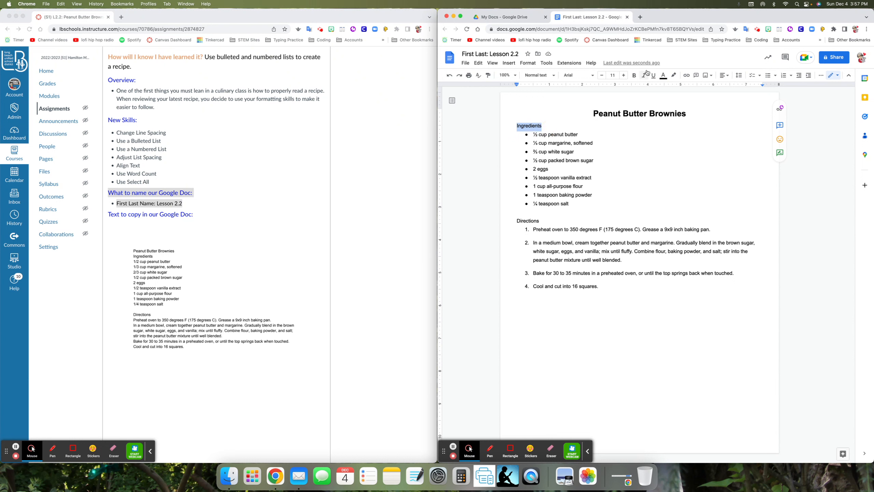
click(635, 76)
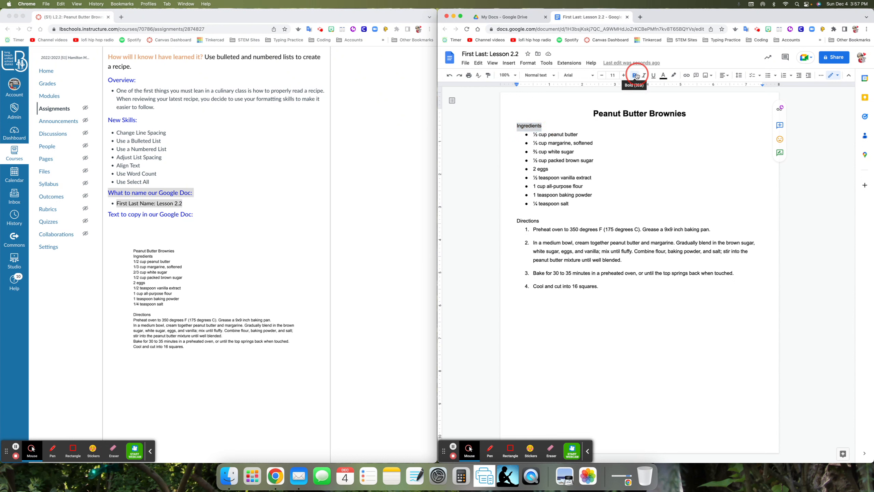
drag(514, 220, 536, 219)
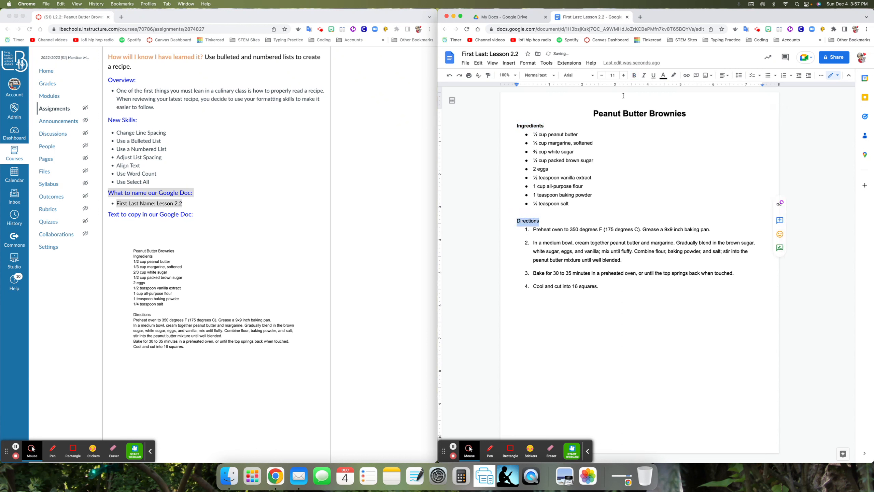
click(635, 78)
click(615, 313)
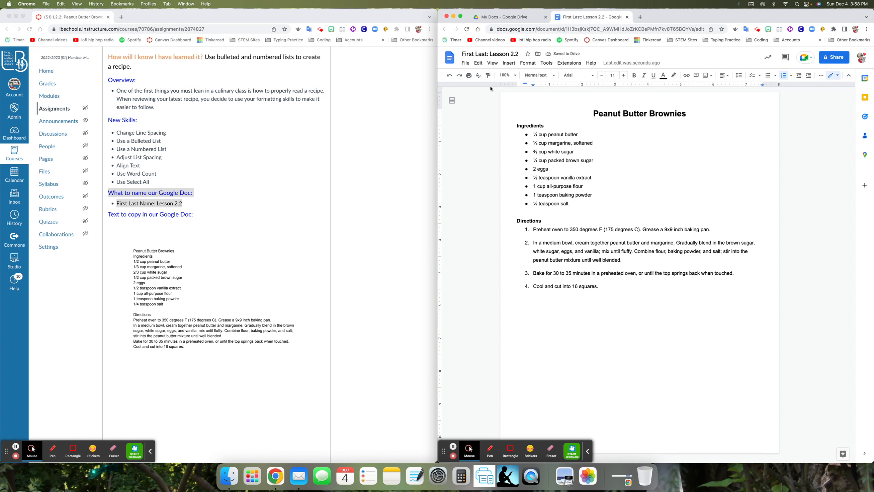
Step: Display the document's word count, capture a screenshot of the recipe with the count showing, and close the word count
click(589, 109)
click(544, 63)
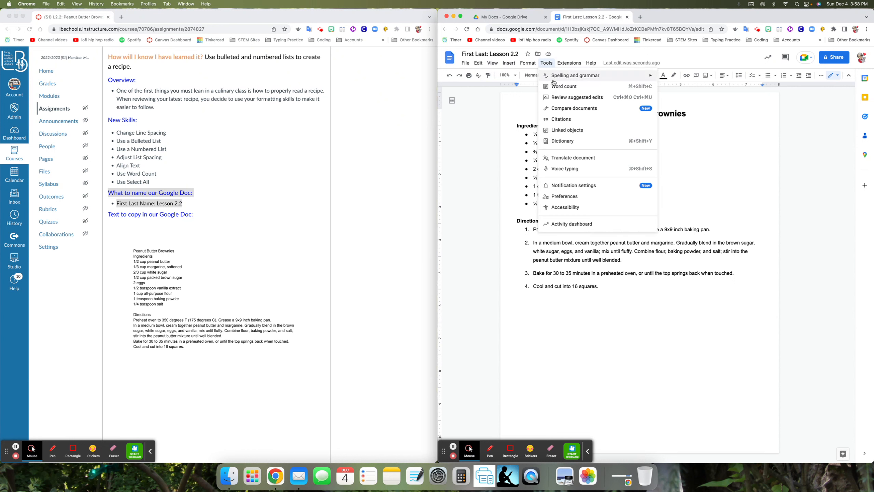
click(561, 86)
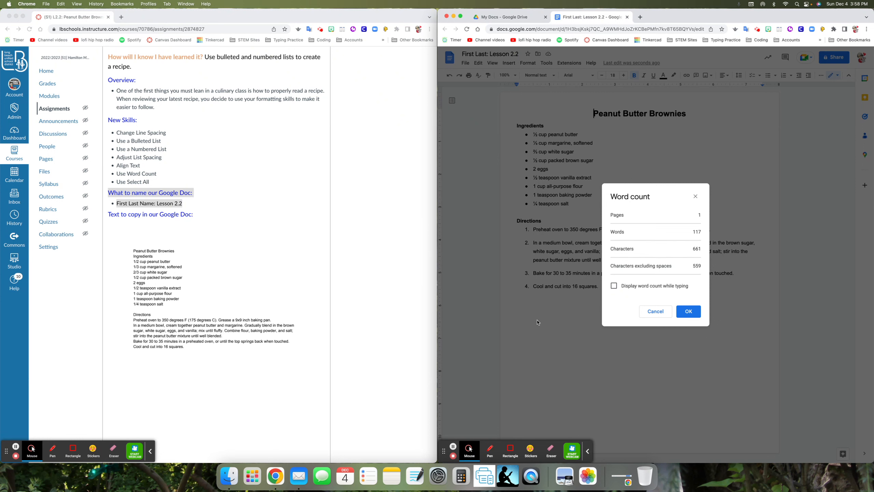
key(super+shift+4)
drag(499, 92, 780, 353)
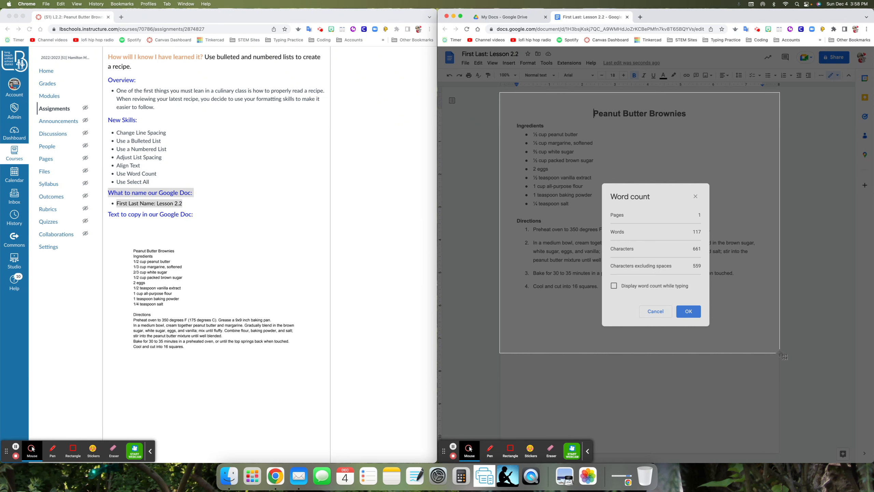
drag(780, 355, 781, 355)
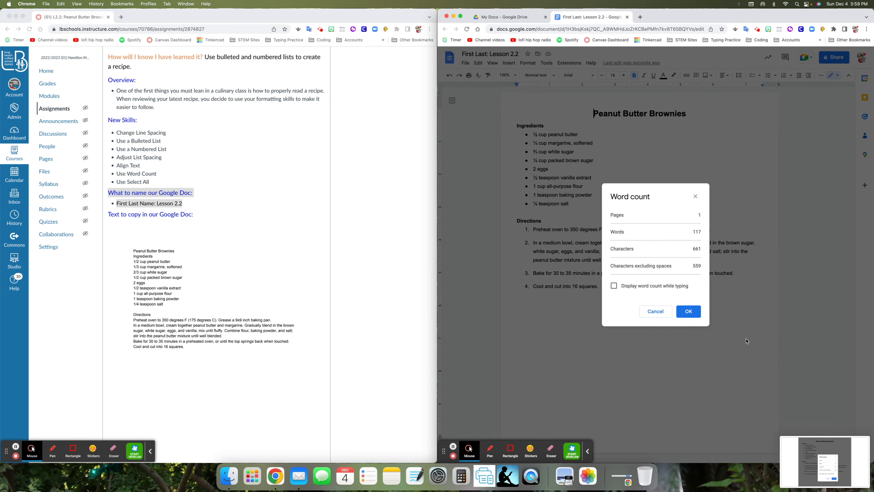
click(688, 312)
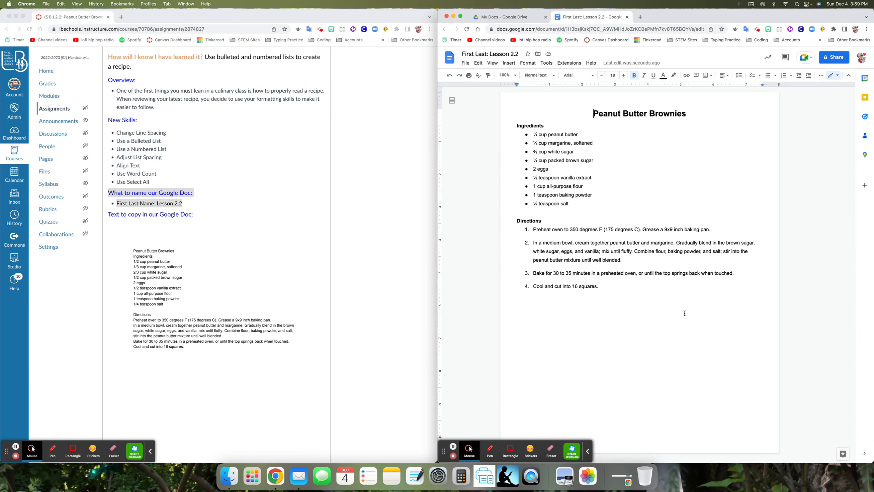
Step: End the numbered list after "Cool and cut into 16 squares." and start a plain line below it
click(607, 286)
key(Return)
key(Return)
click(610, 286)
key(Return)
key(Return)
Step: Insert the image "Screen Shot 2022-12-04 at 3.58.56 PM" from the computer's Desktop below the directions
click(509, 64)
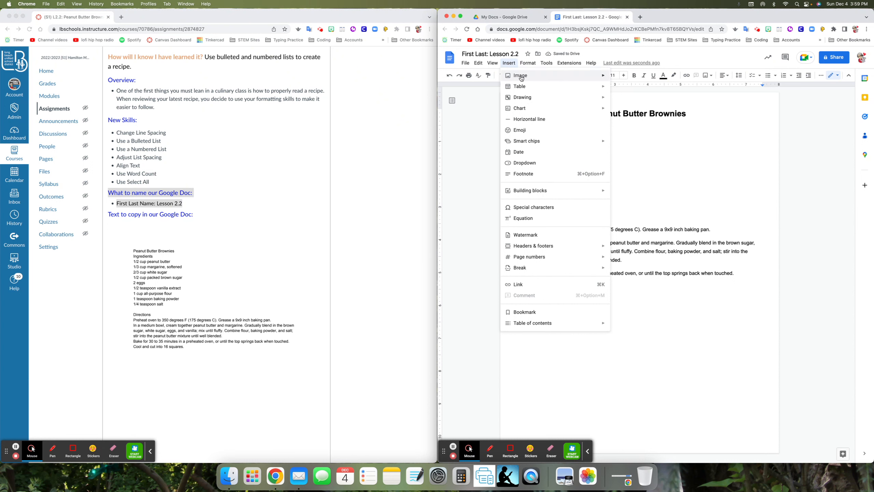
mouse_move(521, 78)
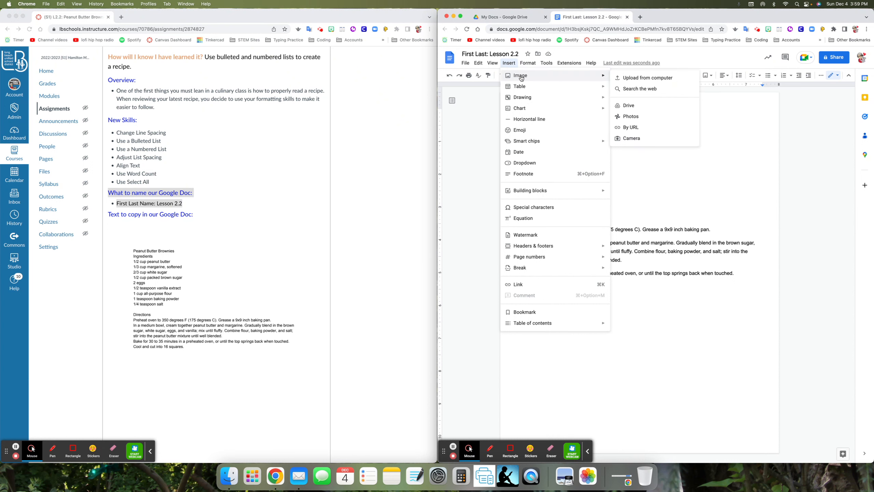
click(624, 78)
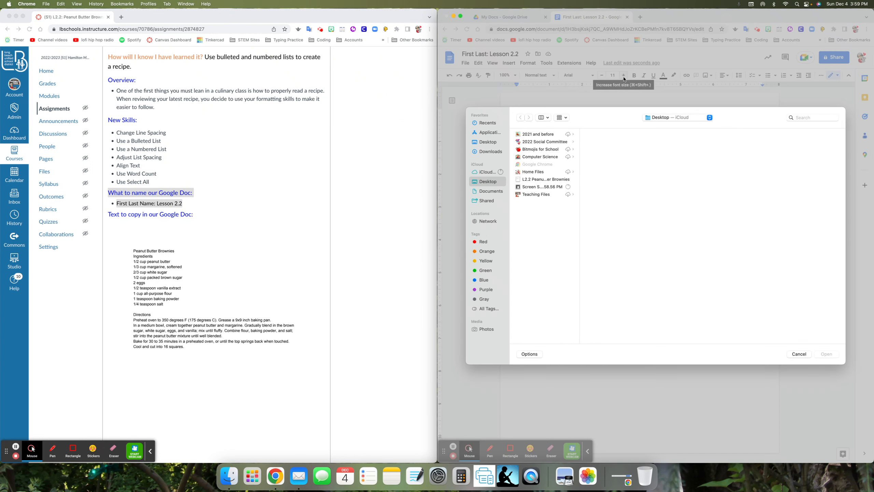
click(550, 188)
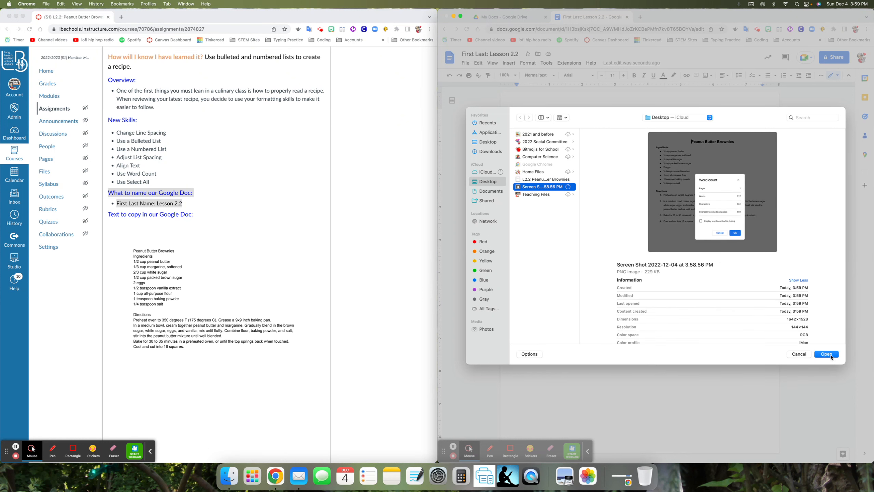
click(826, 354)
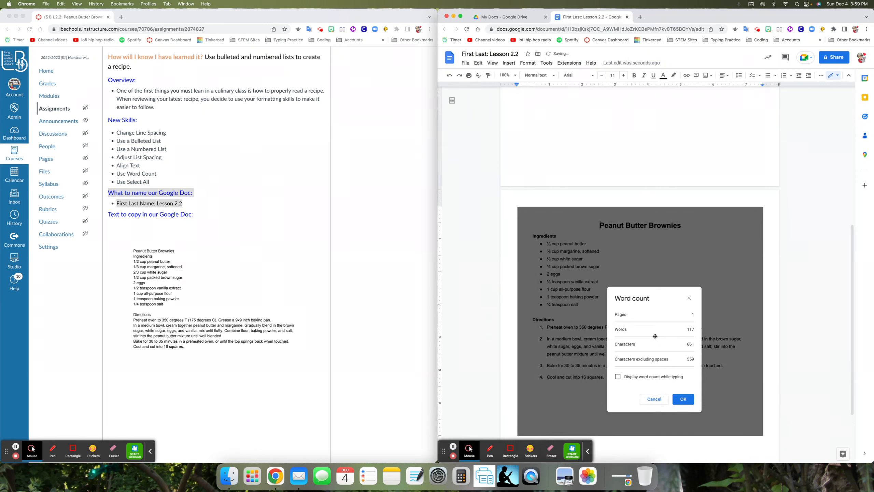
Step: Shrink the inserted word count screenshot proportionally so it fits on the first page beneath the directions
click(702, 305)
drag(763, 435, 638, 339)
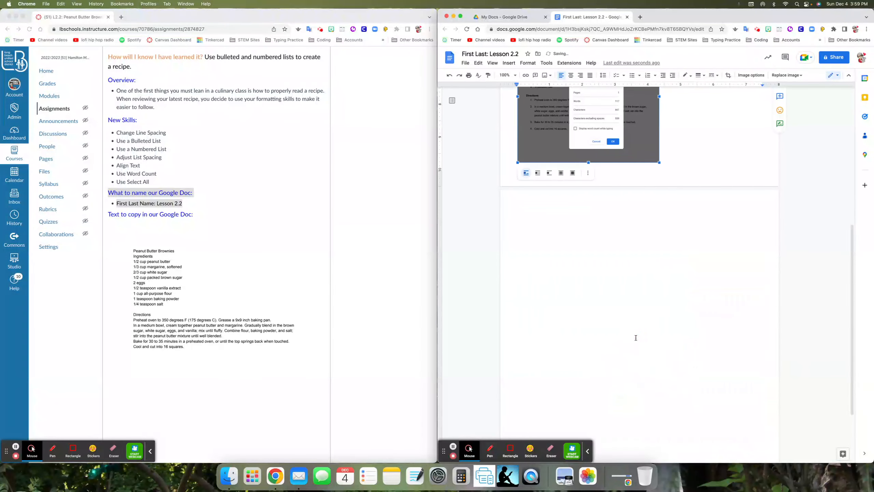
scroll(696, 358, up, 4)
scroll(695, 357, up, 5)
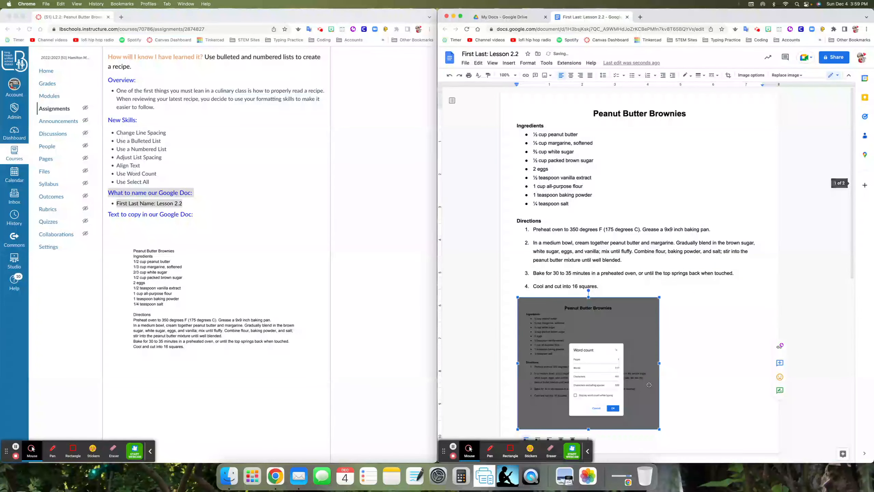
drag(659, 429, 641, 411)
scroll(705, 410, down, 2)
scroll(698, 400, down, 1)
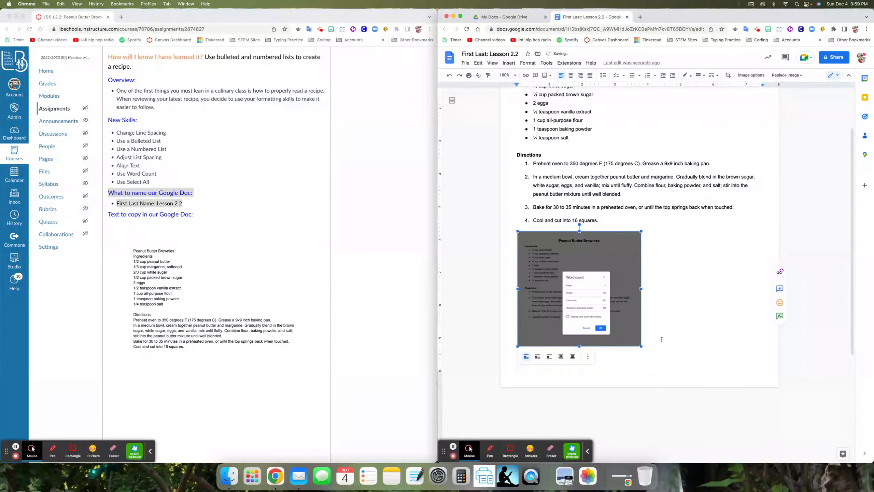
scroll(617, 331, up, 4)
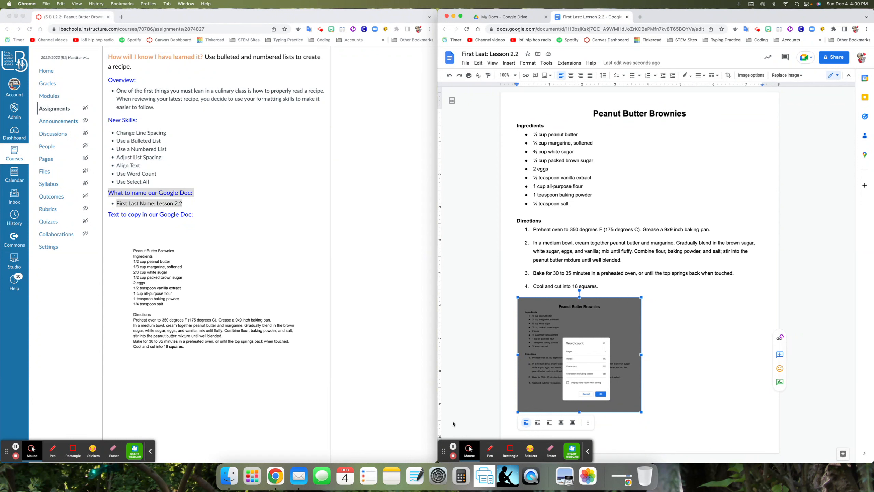
Step: Check the assignment's submission instructions and download the recipe document as a PDF
scroll(213, 241, down, 5)
click(533, 169)
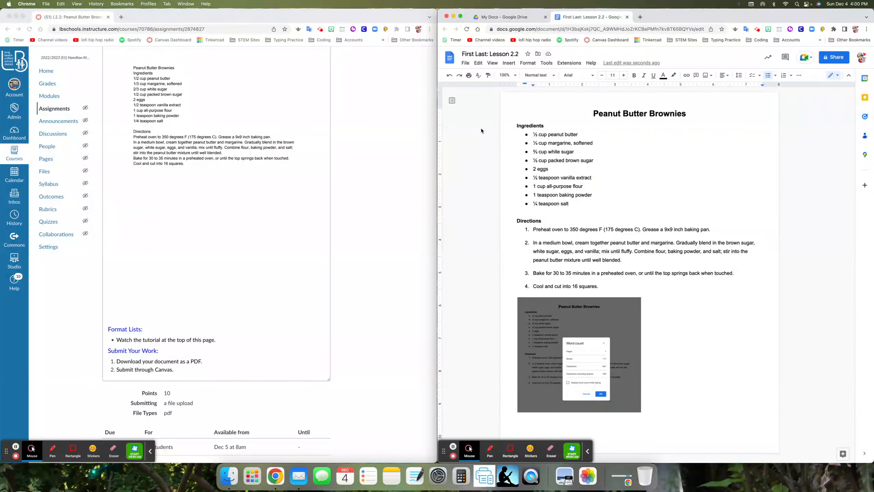
click(466, 63)
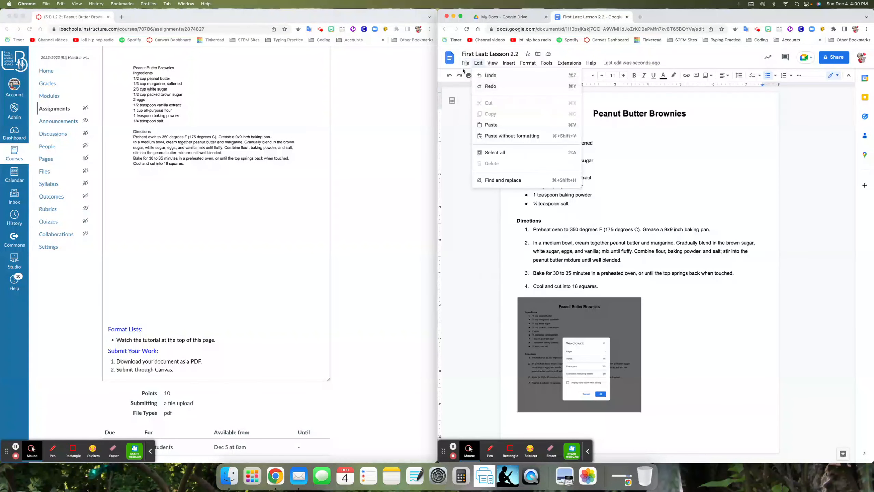
mouse_move(474, 136)
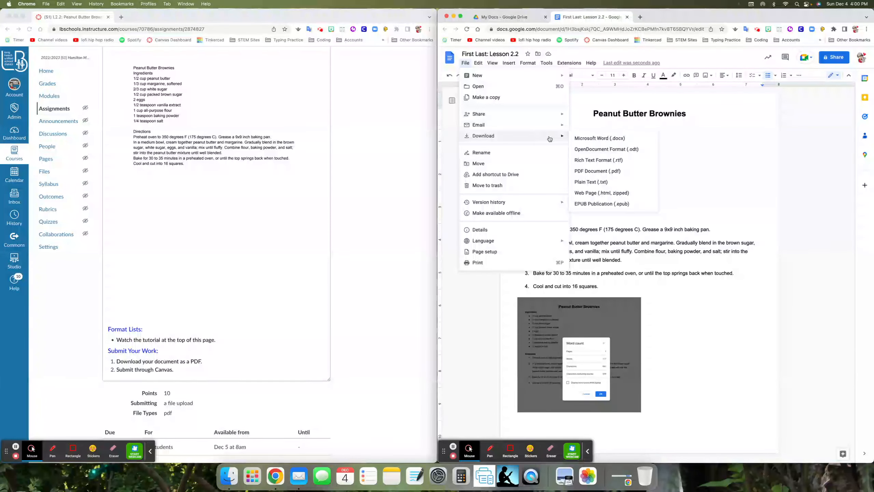